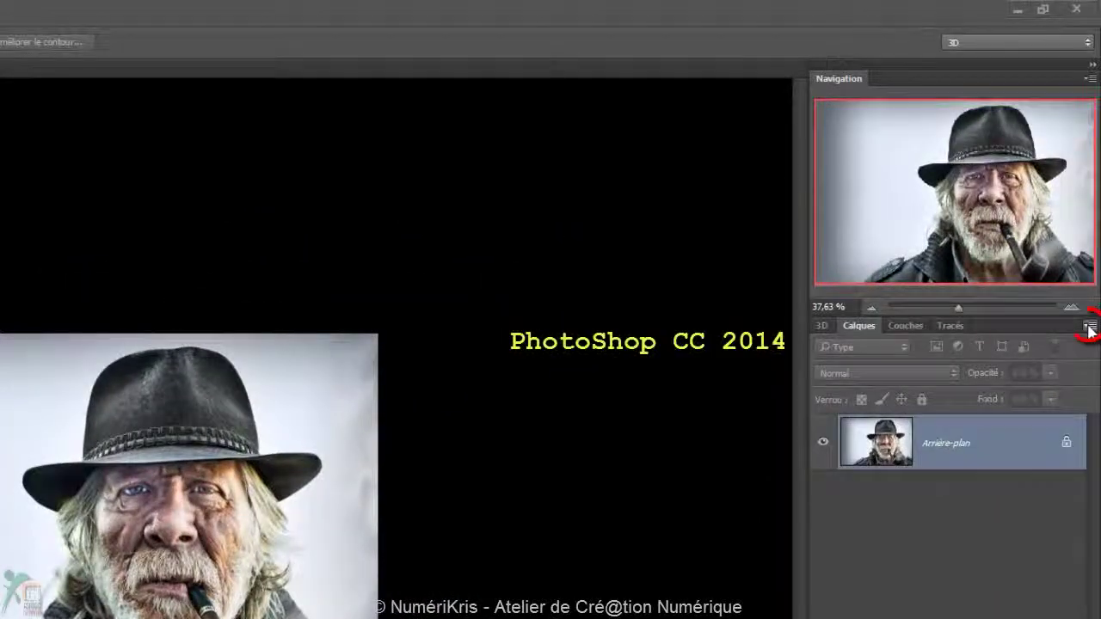
- Convert the portrait layer Calque 0 into a smart object from the Calque menu
left_click(1088, 328)
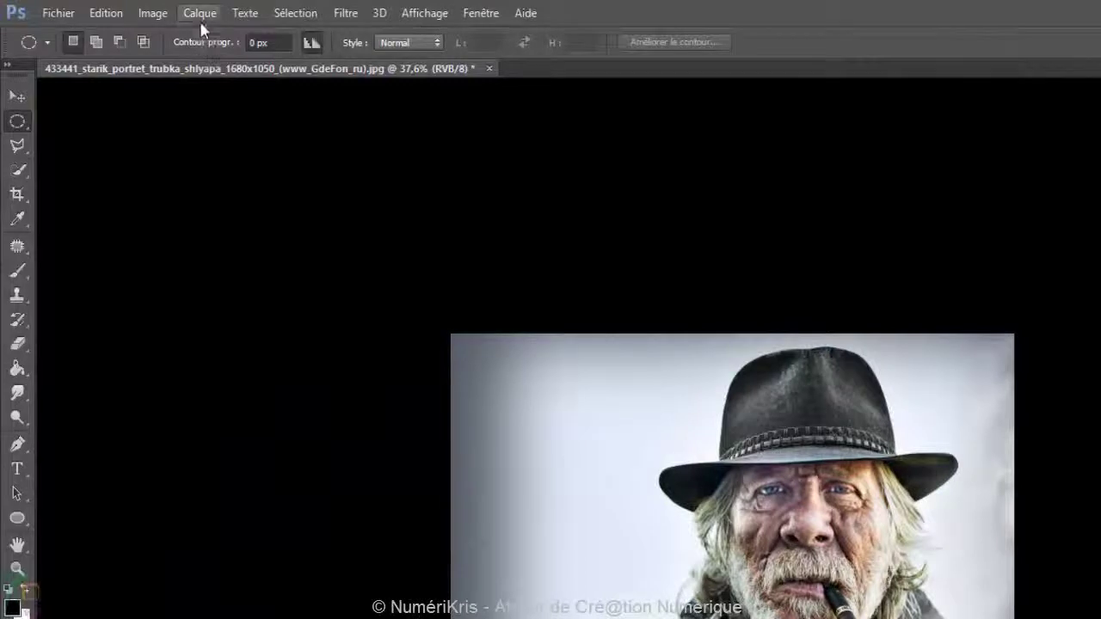
left_click(201, 22)
mouse_move(237, 300)
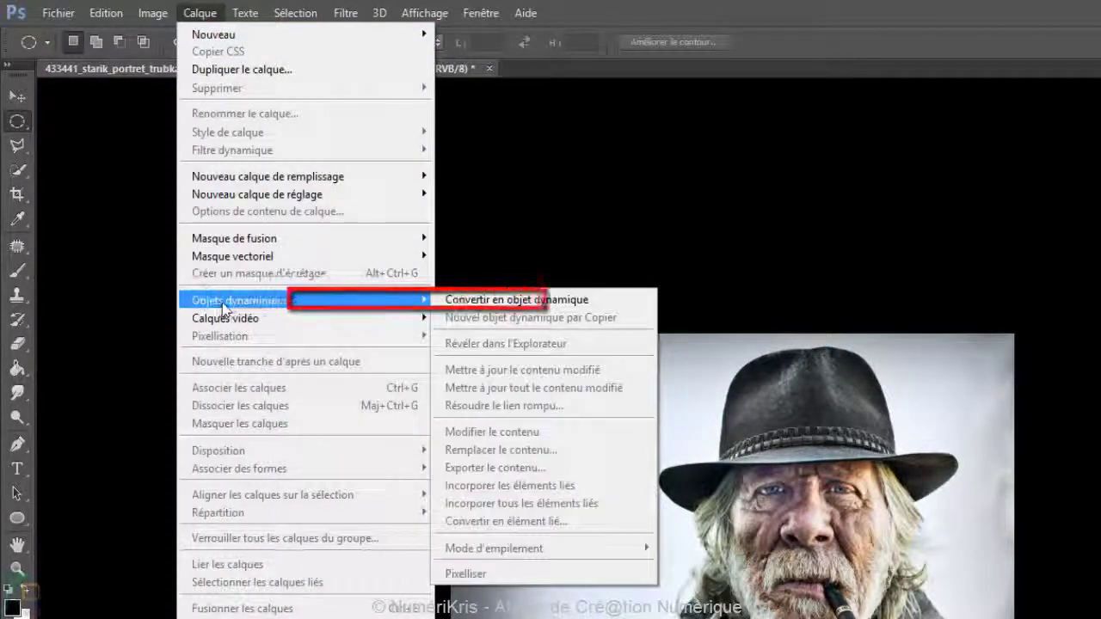
left_click(449, 298)
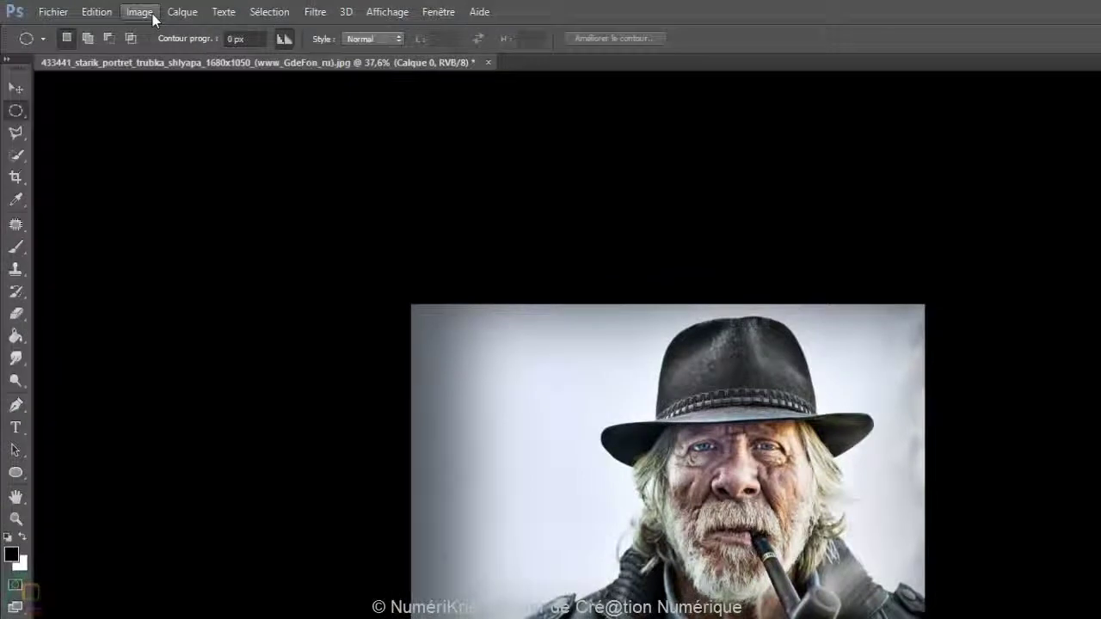
- Resize the portrait to 2000 px height (3149 × 2000) with proportions linked
left_click(152, 14)
left_click(160, 129)
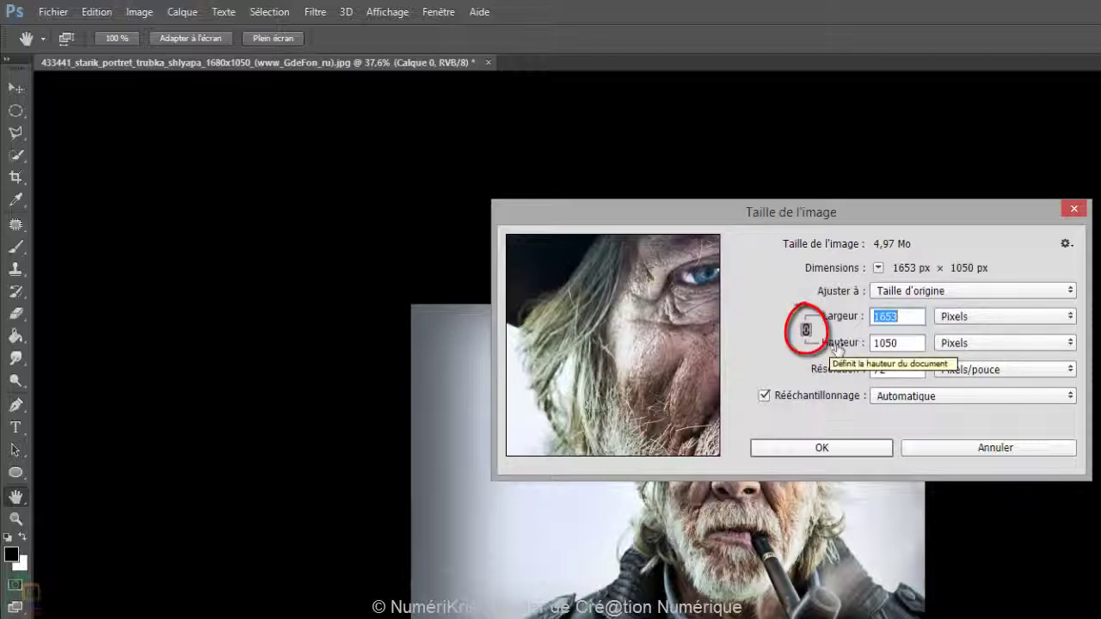
left_click(871, 345)
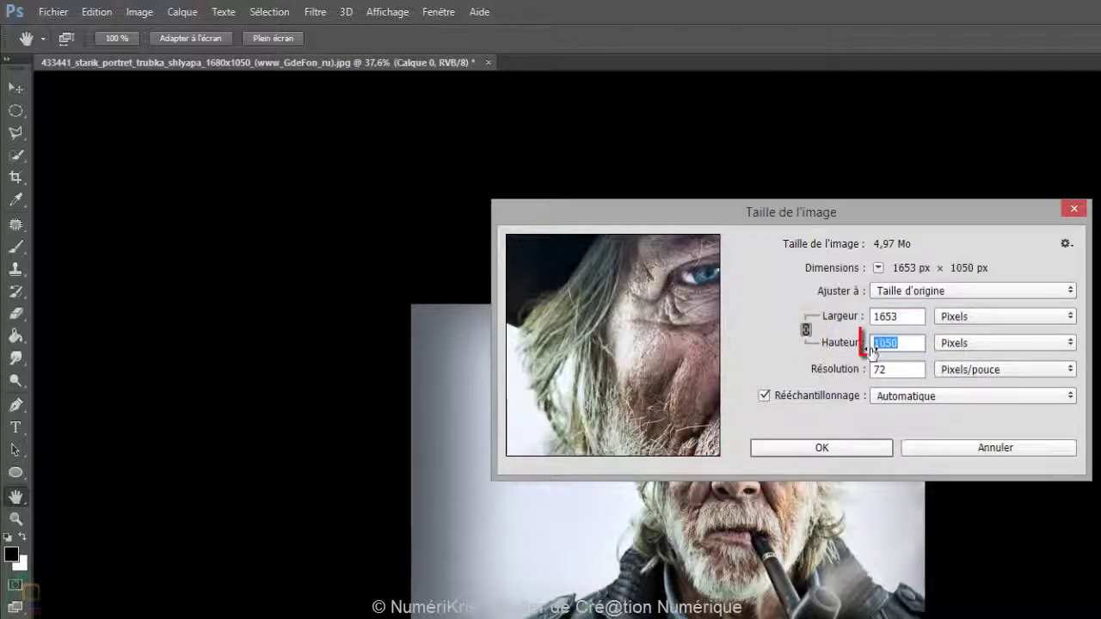
type("2000")
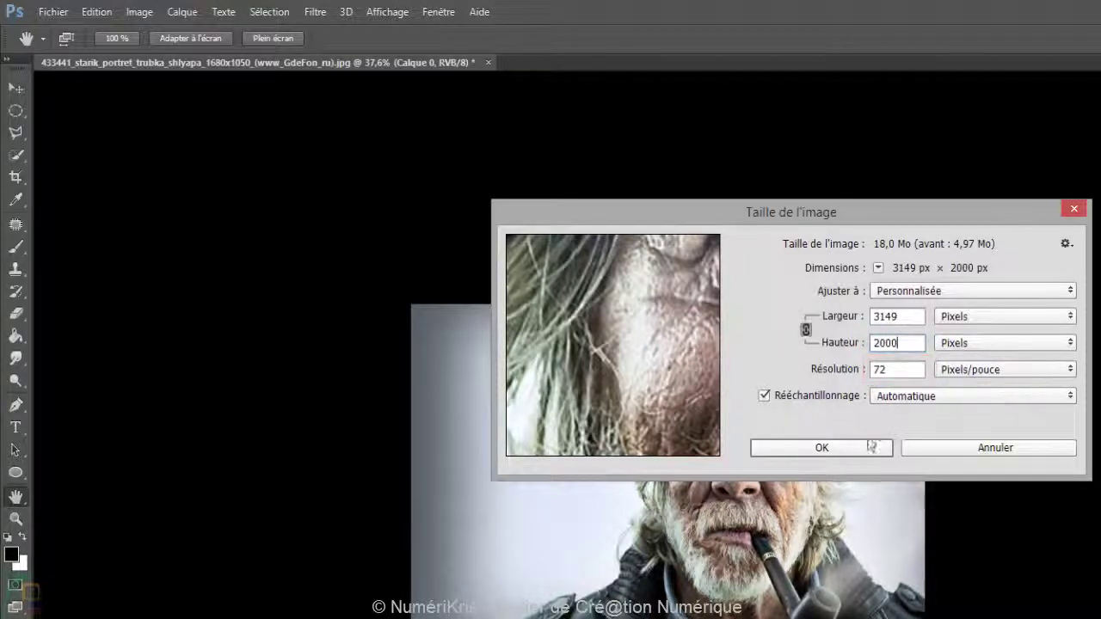
left_click(821, 448)
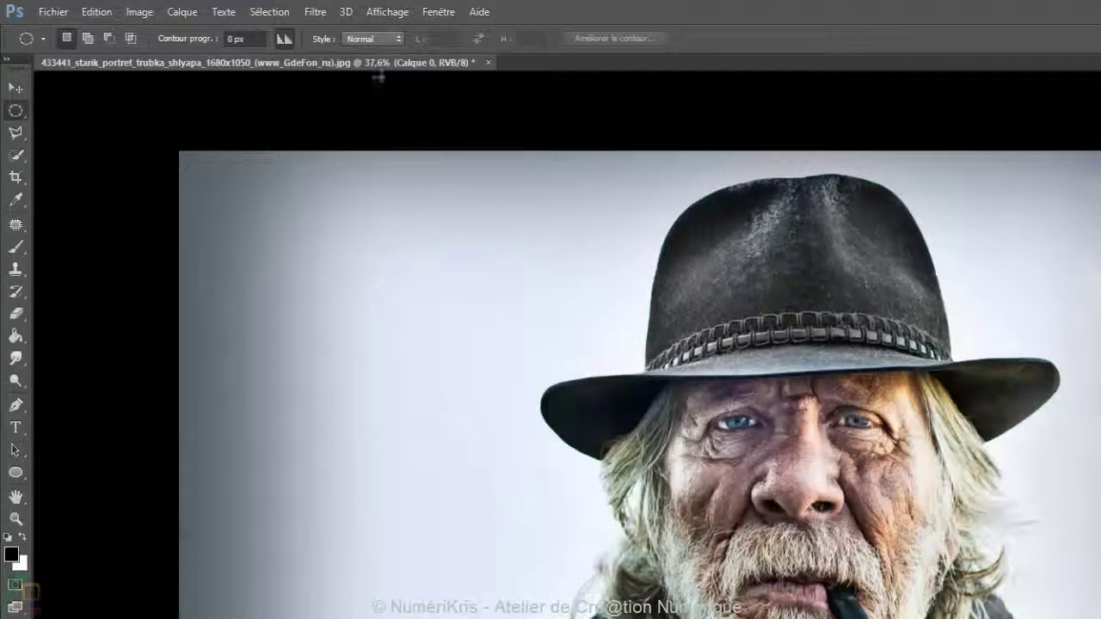
- Apply a Mosaïque pixelation filter with 50-square tiles to the portrait
left_click(315, 12)
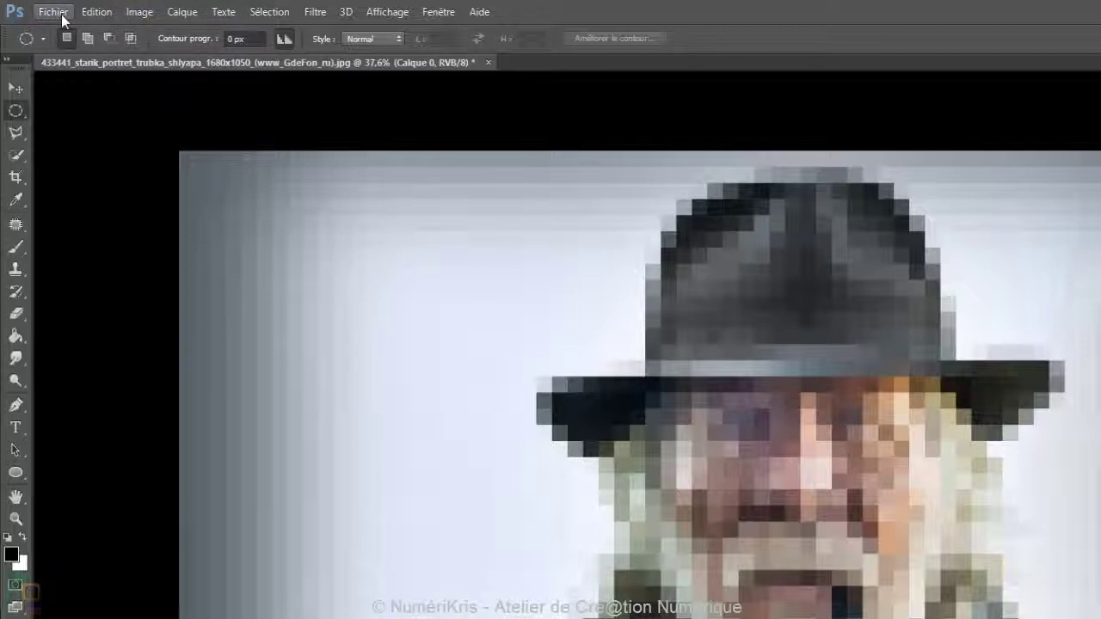
- Set up a new 50 × 50 pixel, 72 ppi white RGB document
left_click(59, 13)
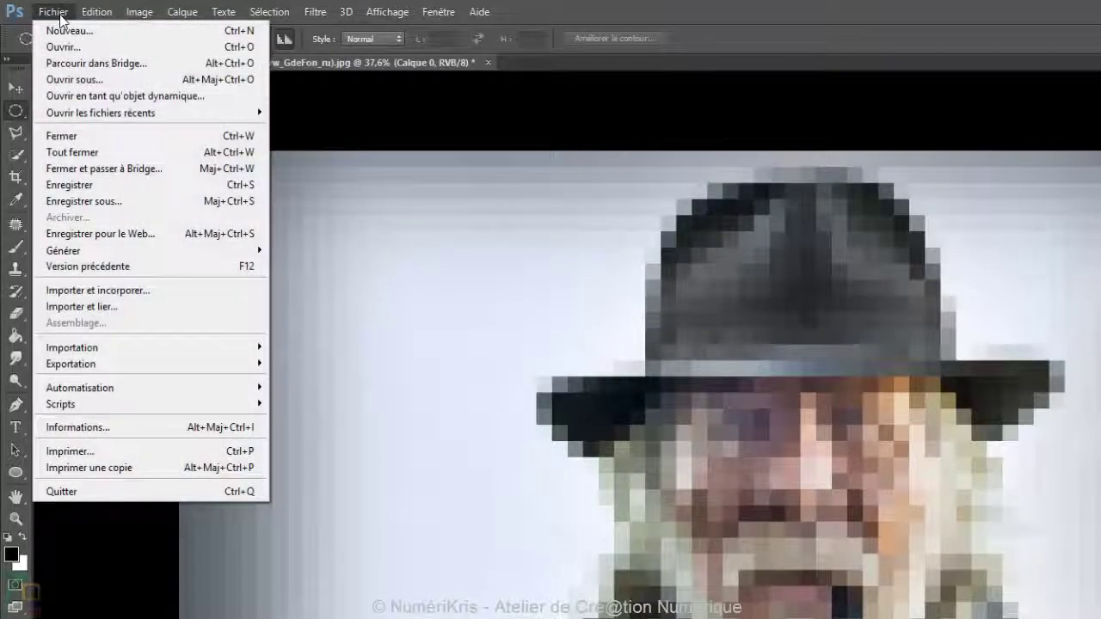
left_click(60, 28)
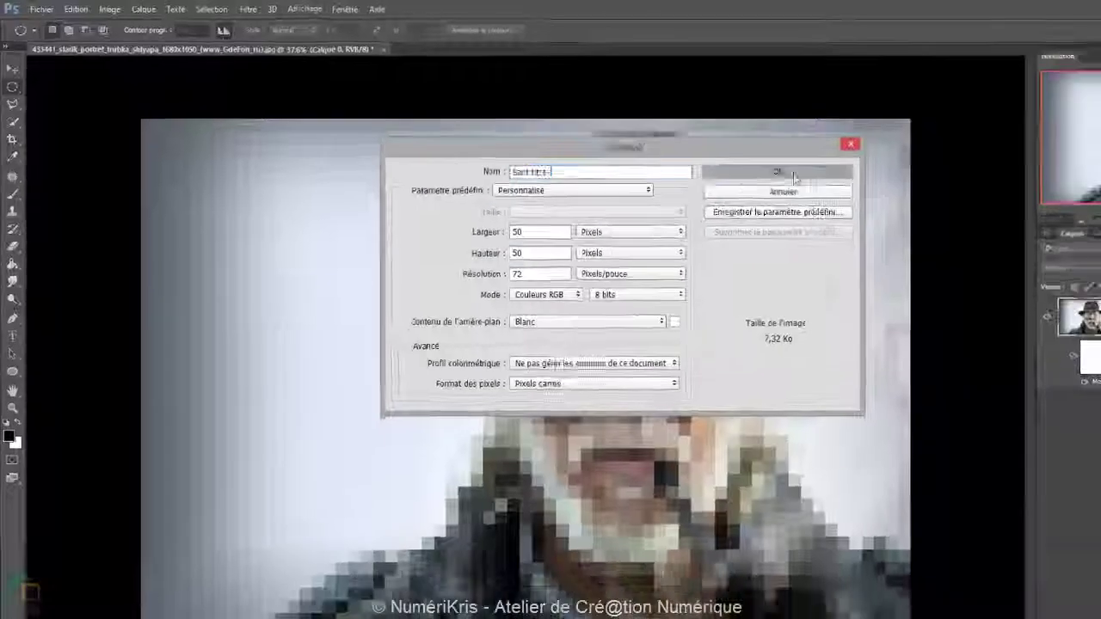
- Create the 50 × 50 document, zoom in, and unlock its background layer
left_click(989, 218)
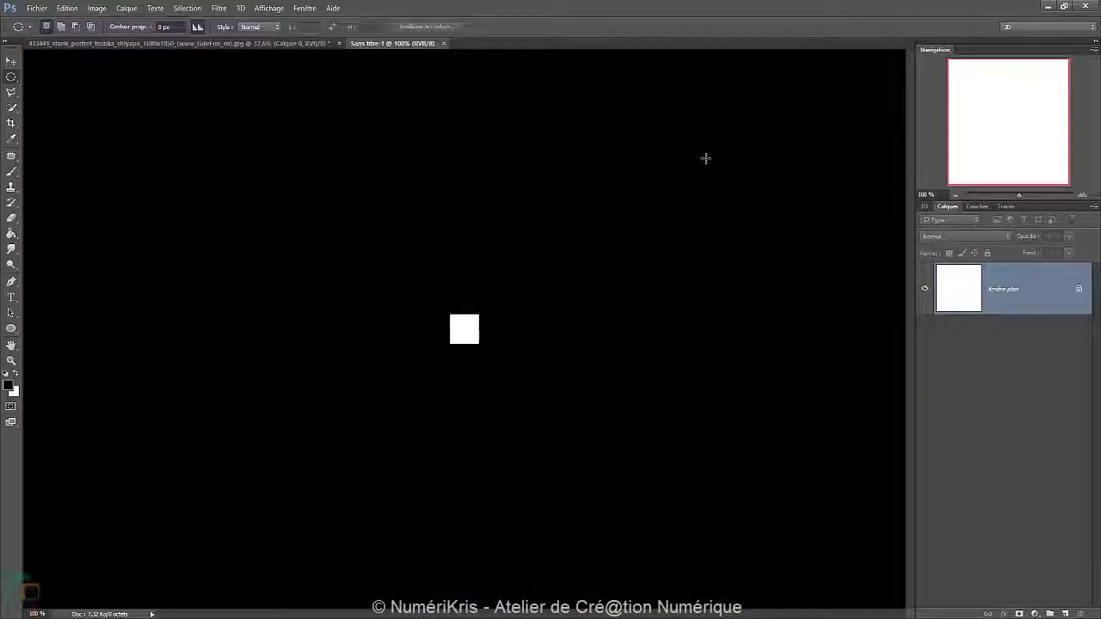
scroll(636, 257, "up", 3)
scroll(637, 256, "up", 3)
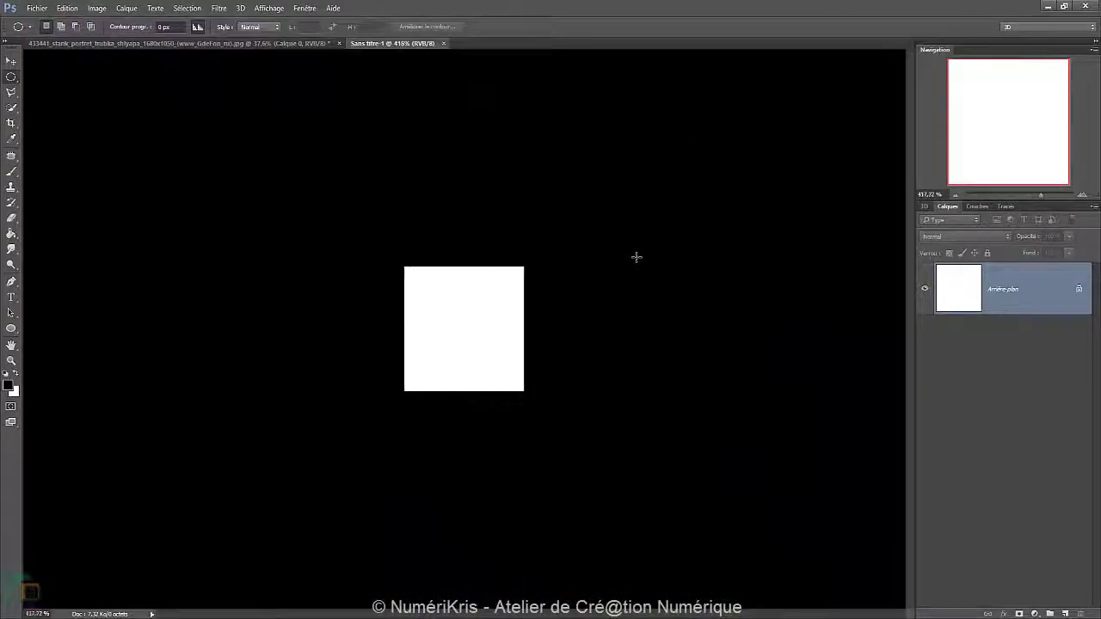
scroll(636, 257, "up", 4)
scroll(636, 256, "up", 1)
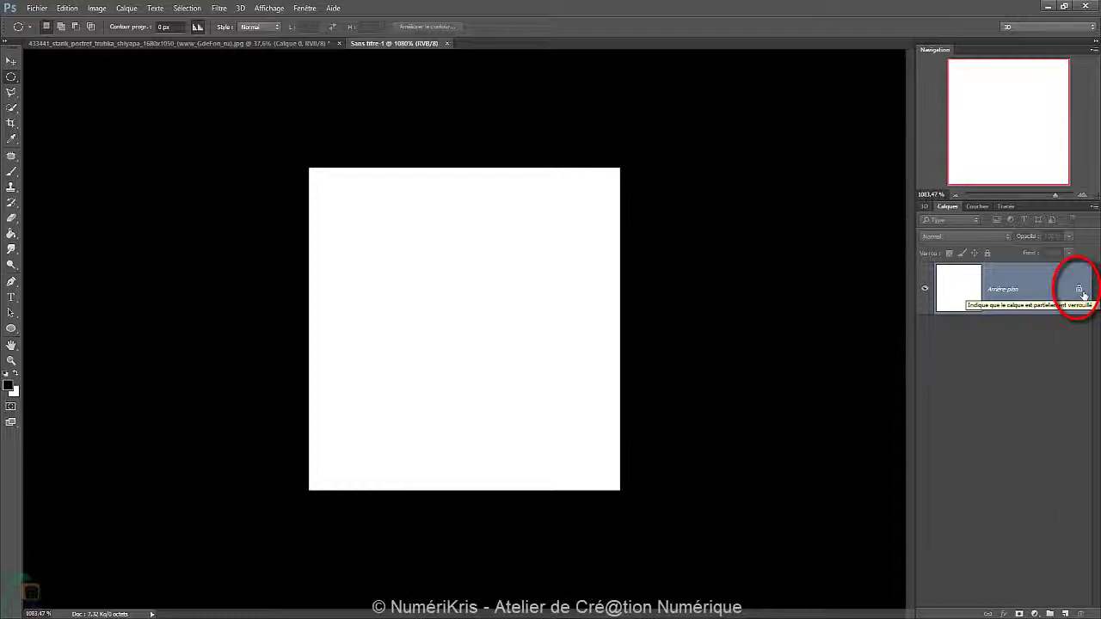
left_click(1080, 291)
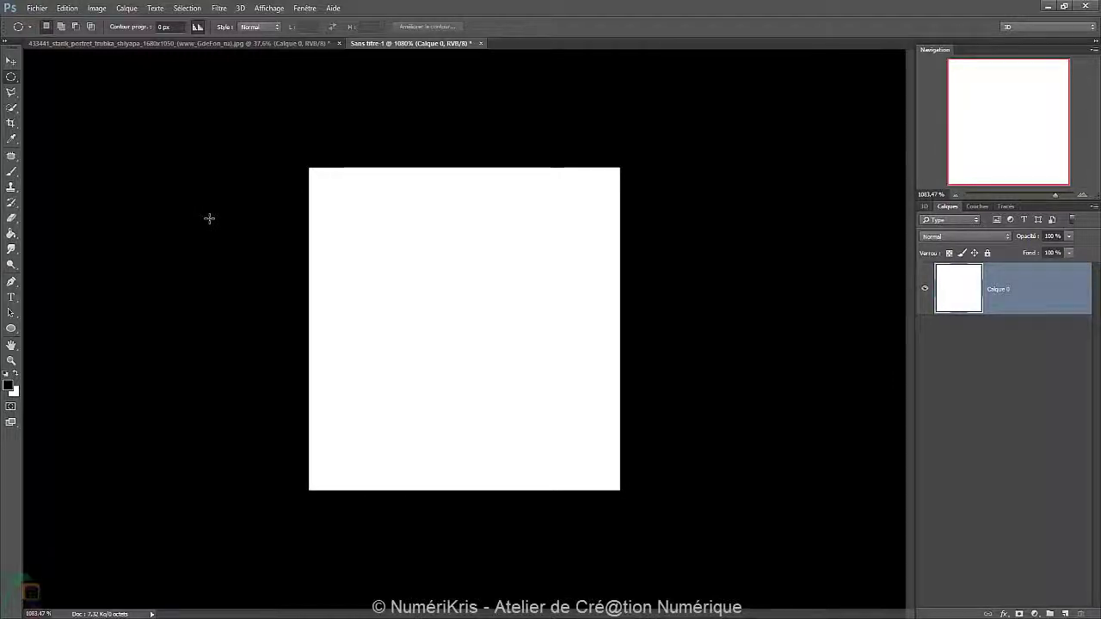
- Fill Calque 0 with 50% gris using Edition > Remplir
left_click(67, 7)
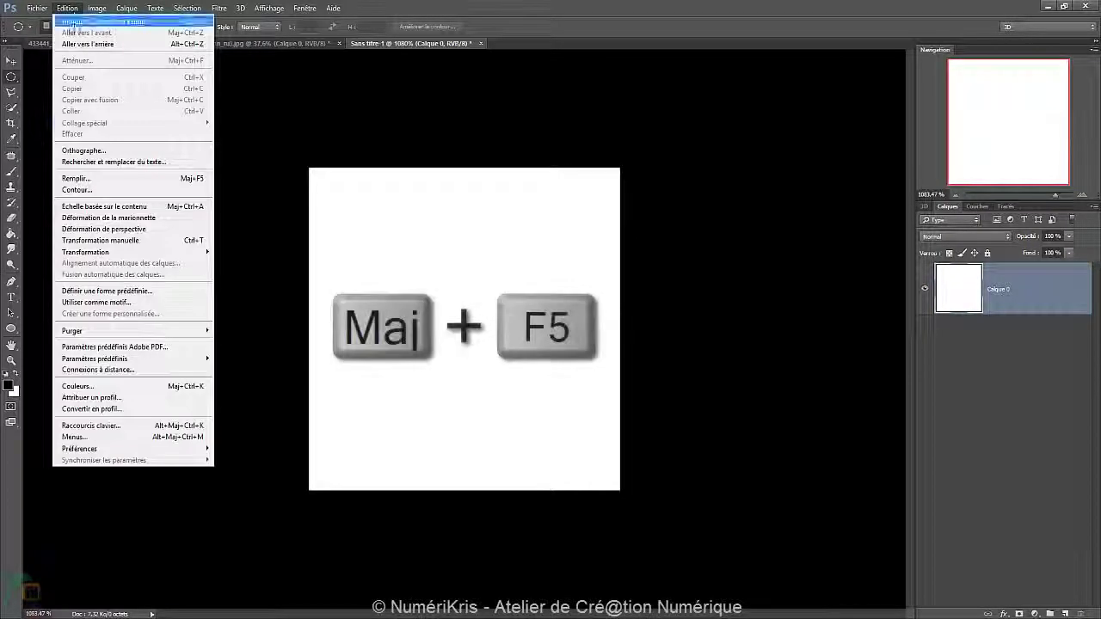
left_click(80, 180)
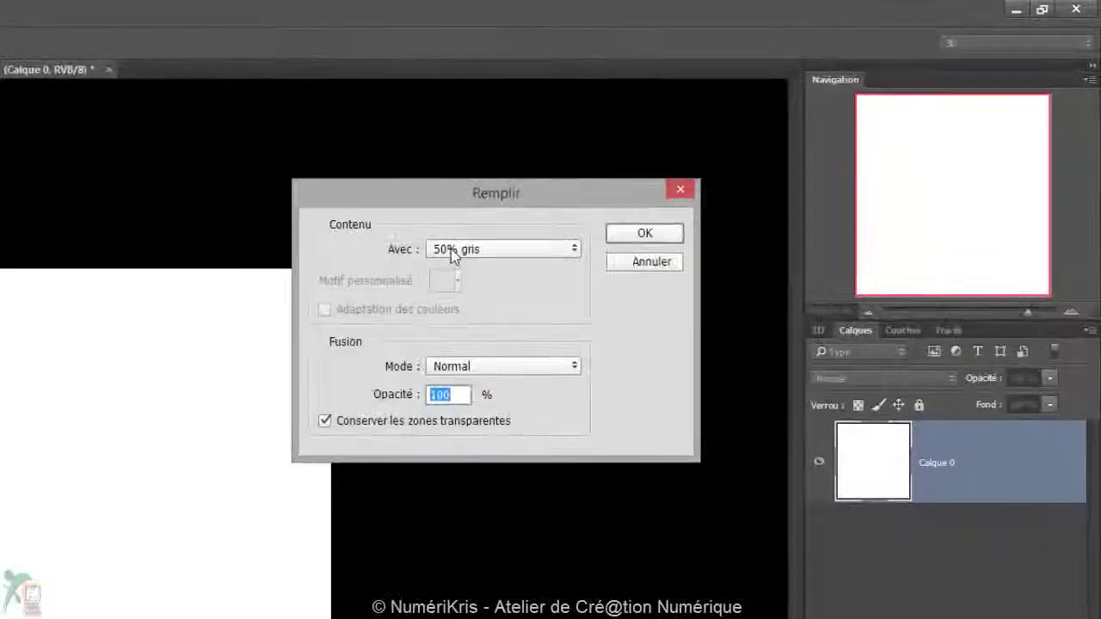
left_click(454, 255)
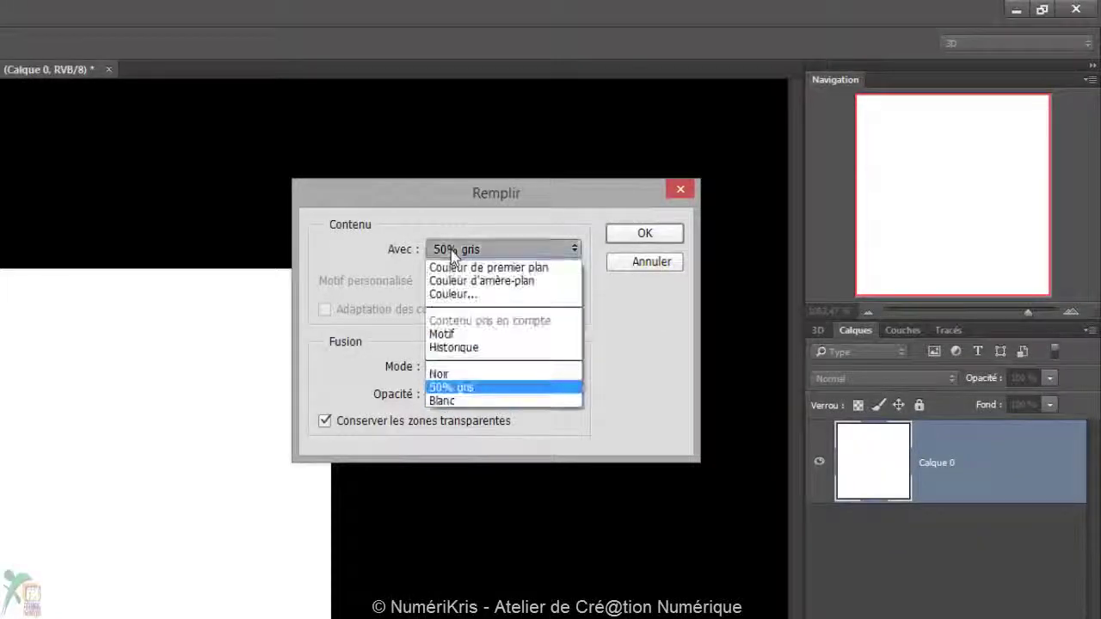
left_click(462, 387)
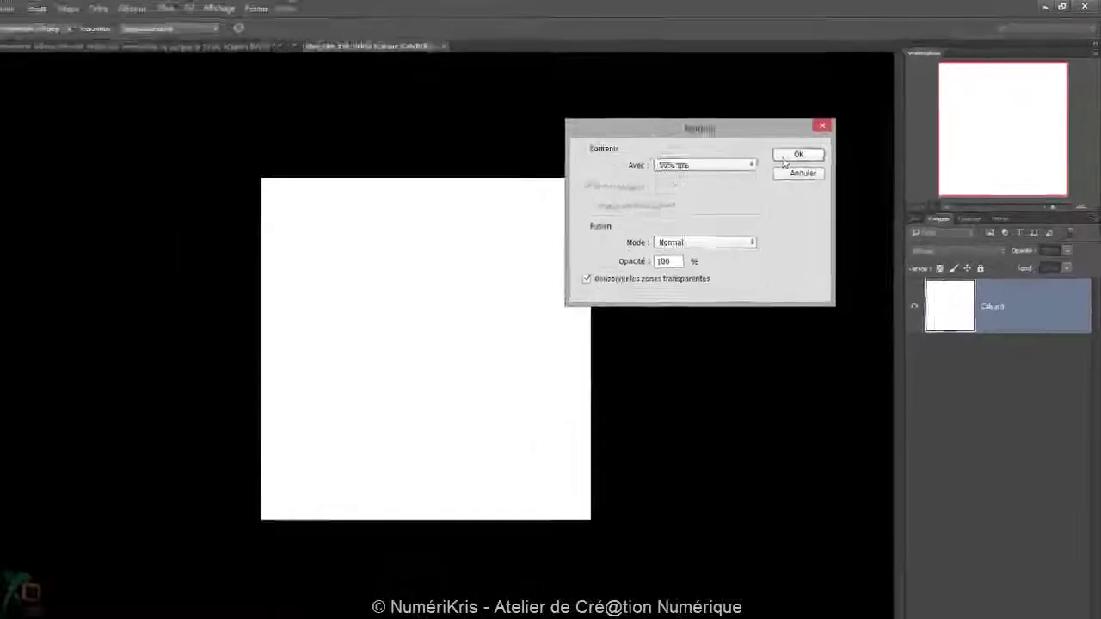
left_click(644, 233)
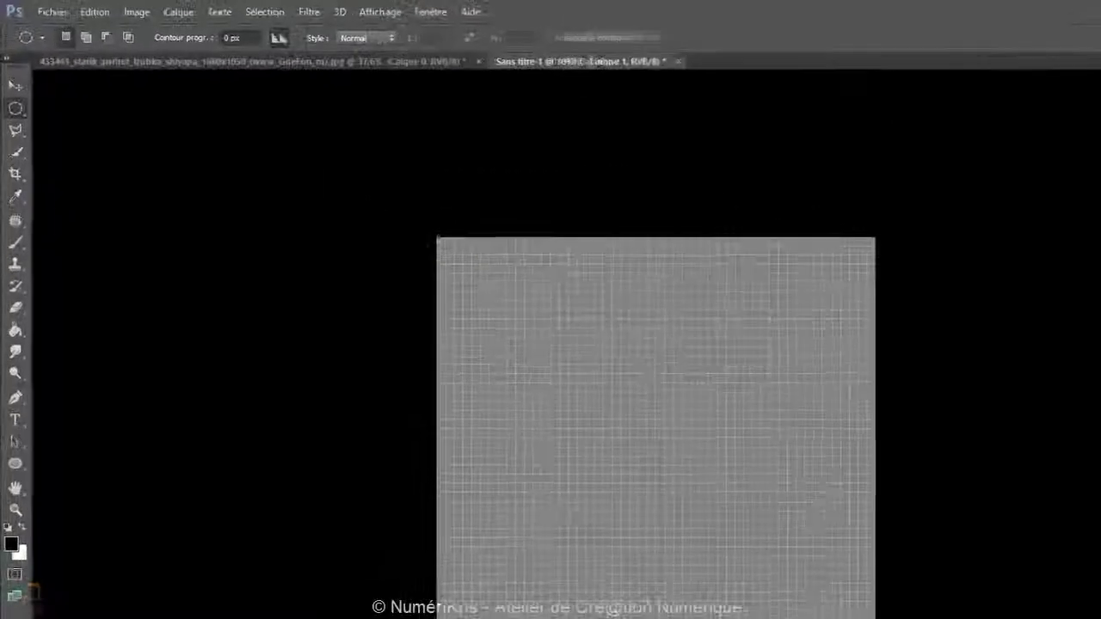
- Show rulers and drag horizontal and vertical guides through the tile's centre
left_click(270, 8)
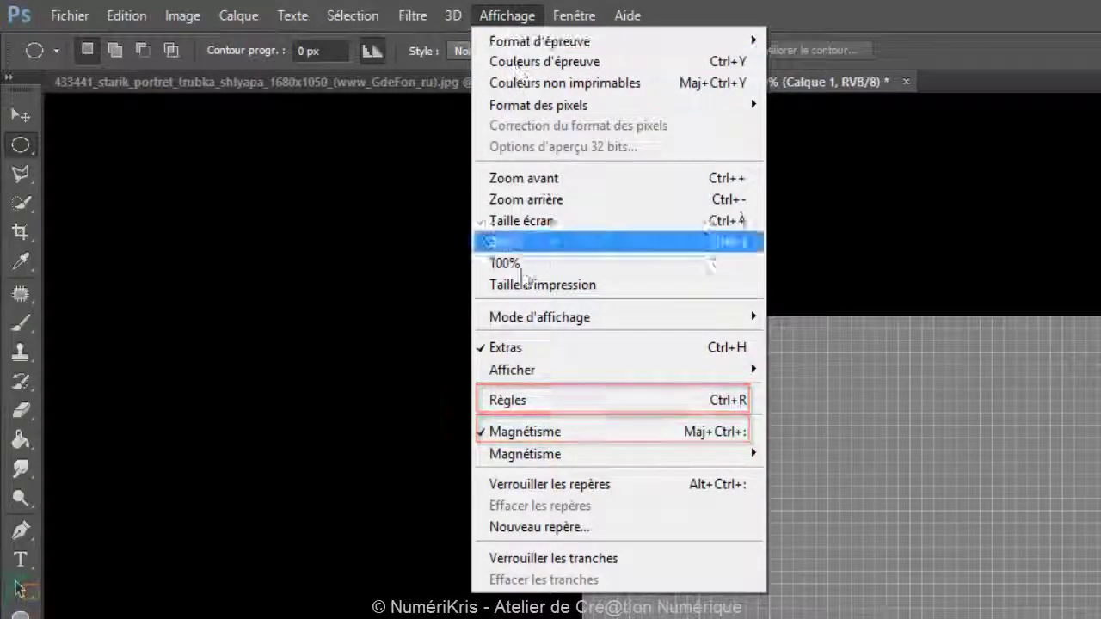
left_click(527, 401)
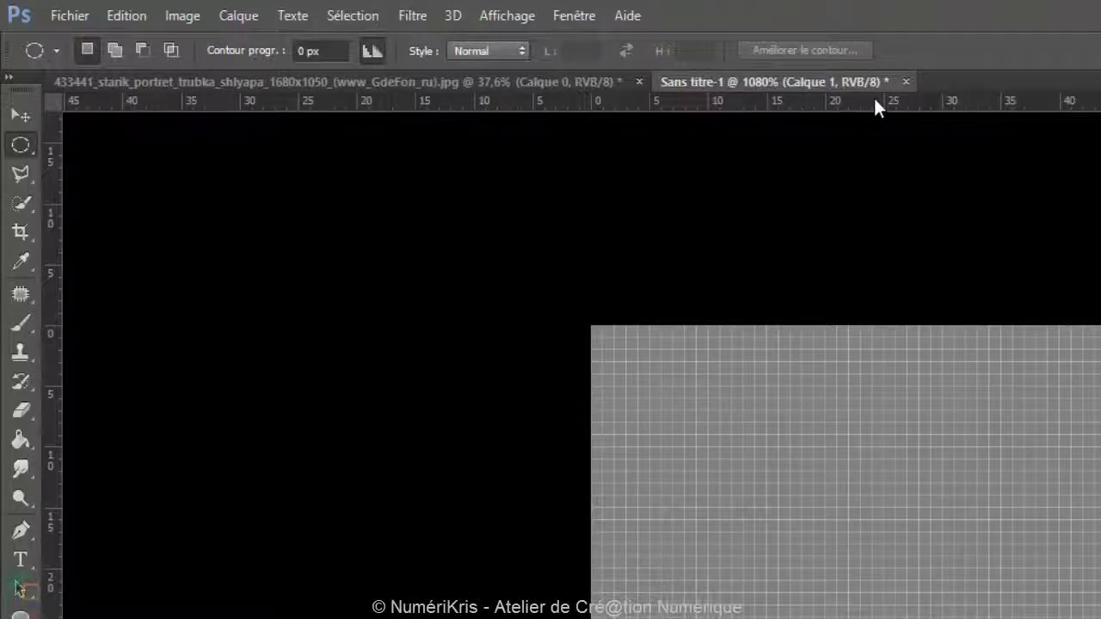
mouse_move(874, 102)
left_mouse_down()
mouse_move(580, 110)
mouse_move(600, 416)
left_mouse_up()
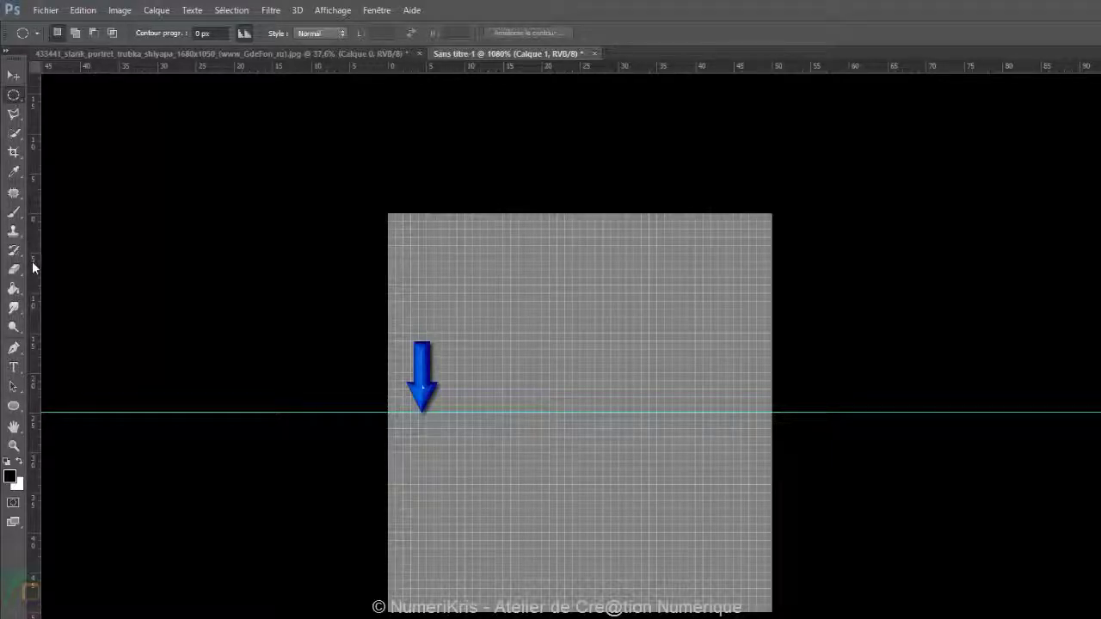
left_click_drag(32, 262, 585, 332)
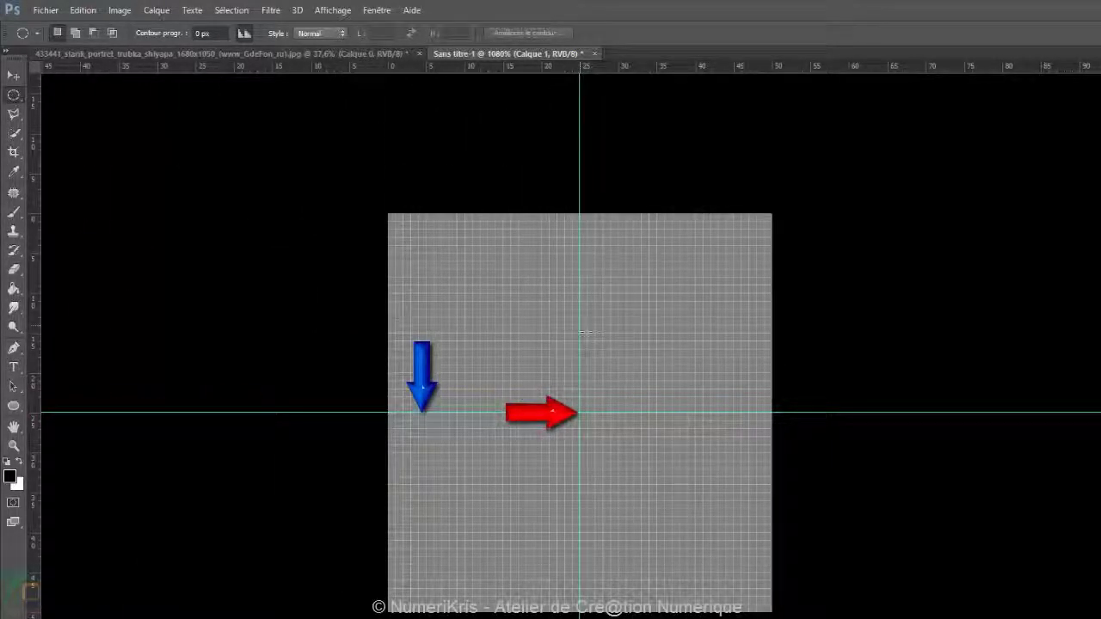
left_click(332, 10)
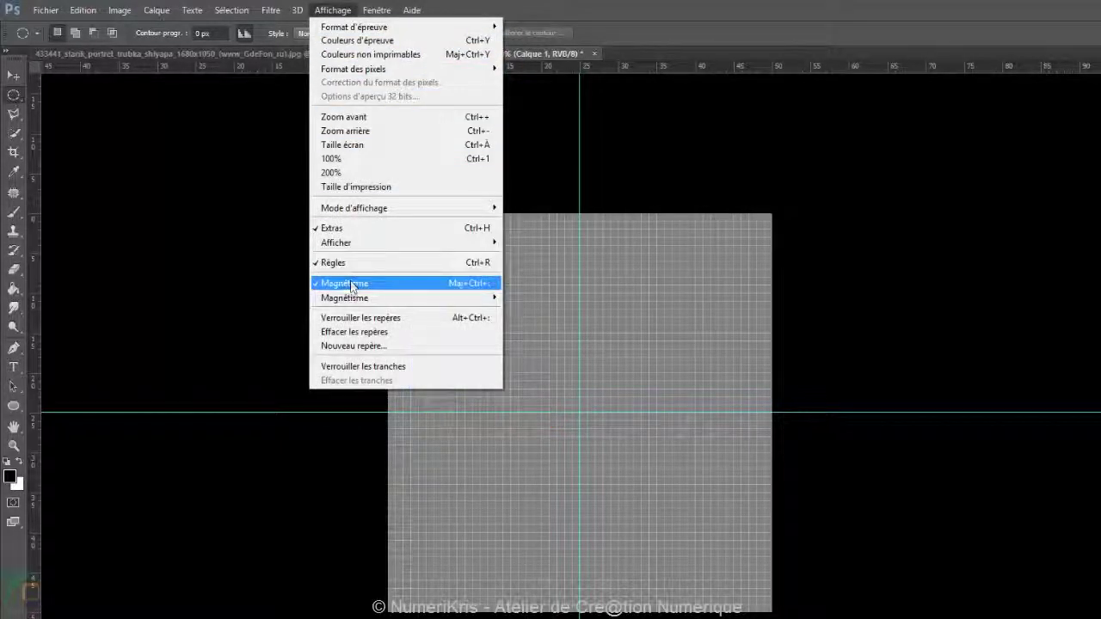
left_click(13, 97)
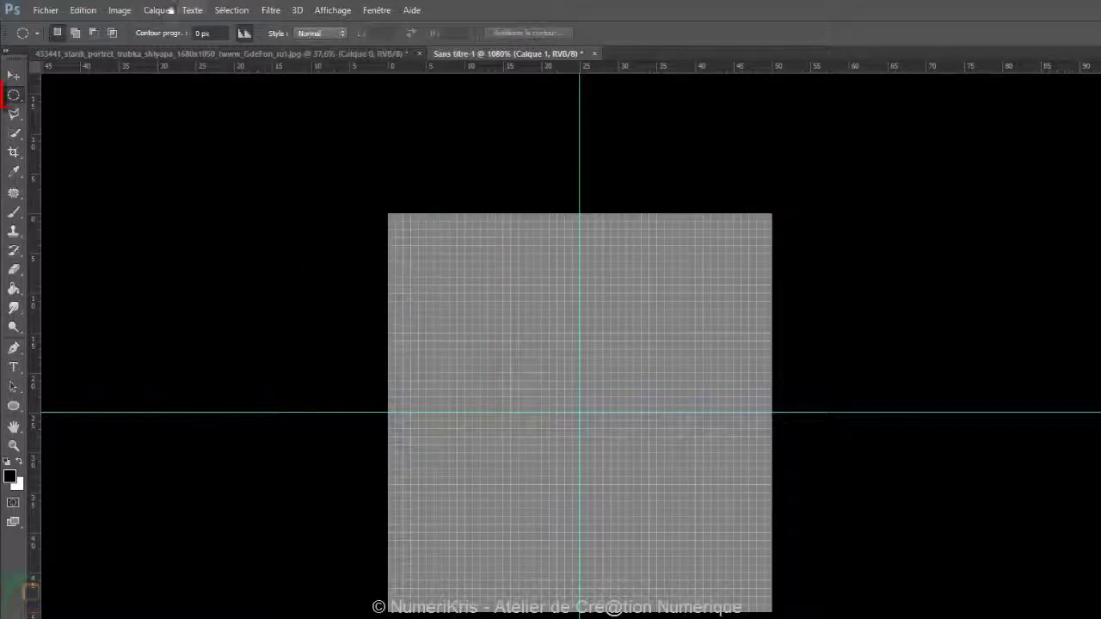
- Draw an elliptical-marquee circle at the guide centre and fill it white on Calque 1
right_click(13, 98)
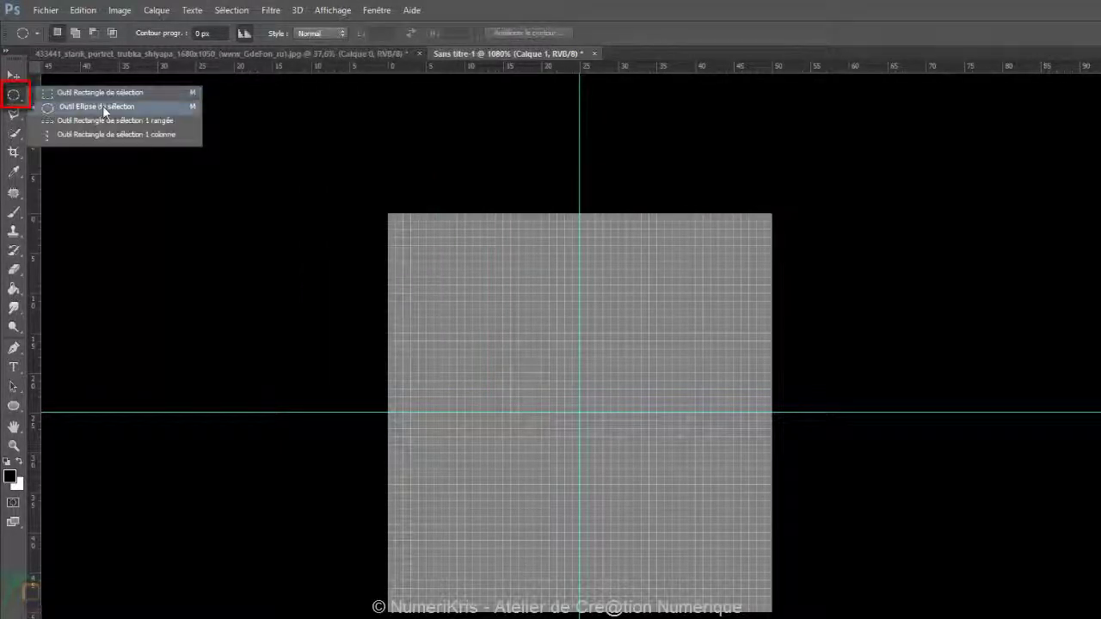
left_click(102, 105)
scroll(582, 420, "up", 2)
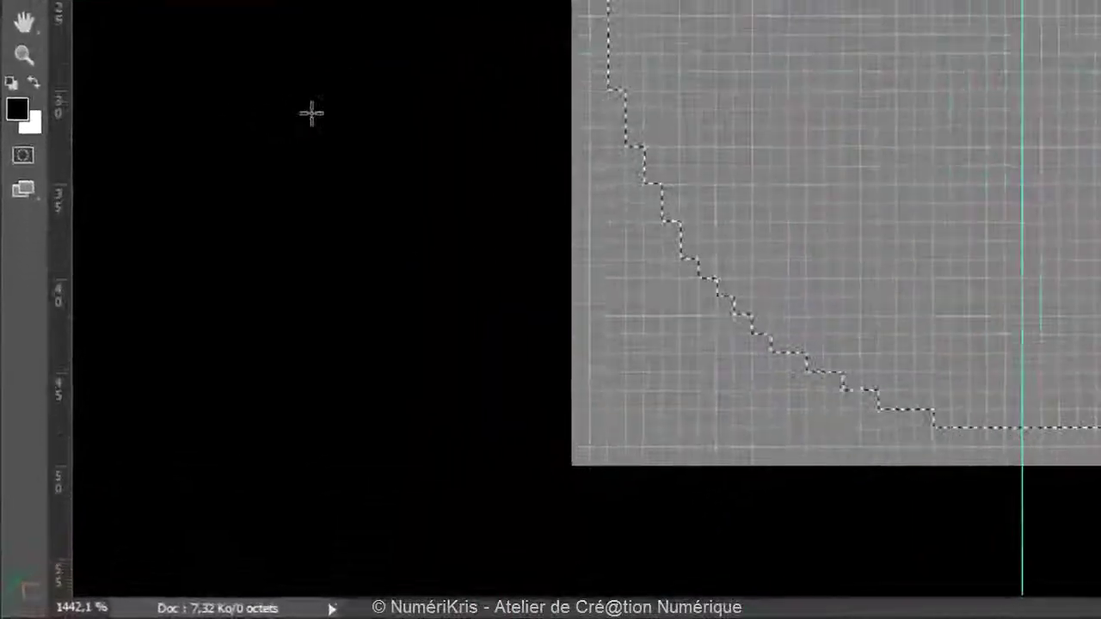
key("d")
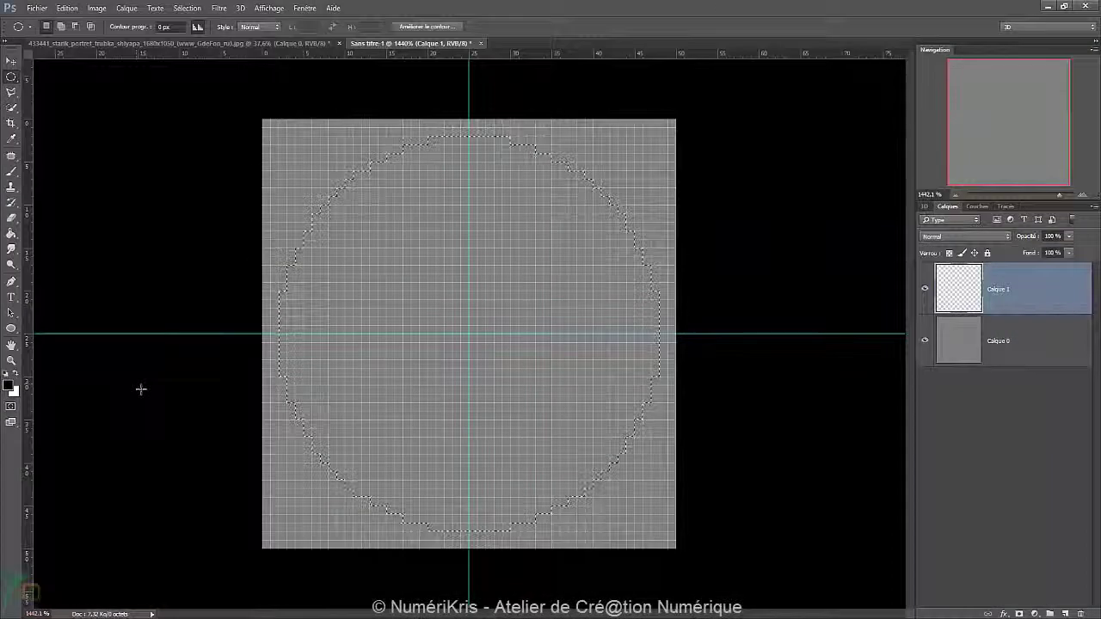
key("ctrl+Delete")
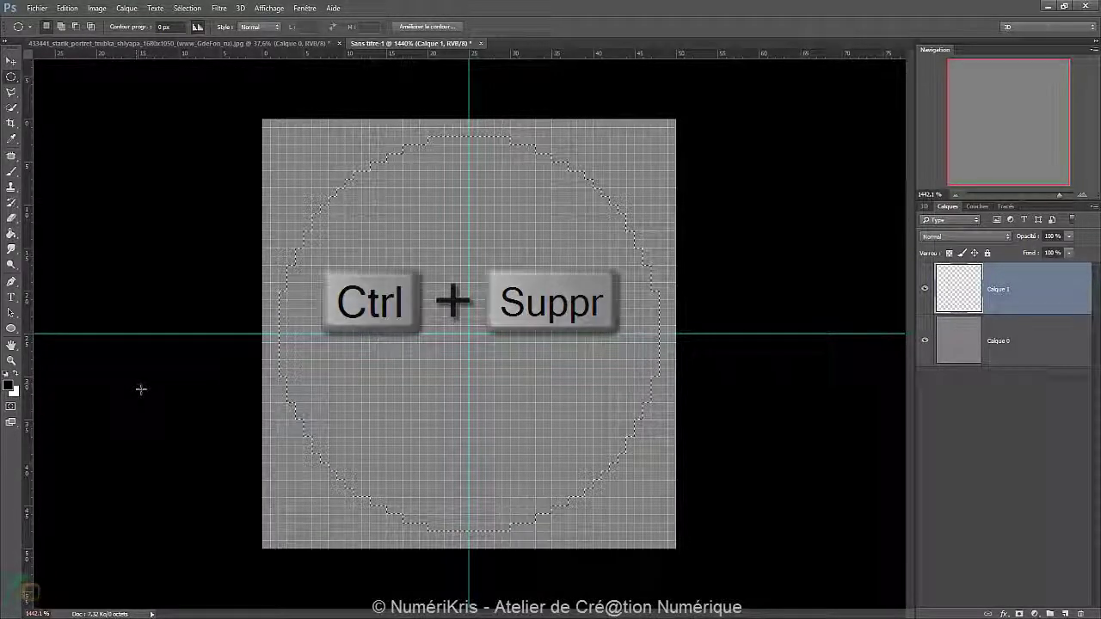
key("ctrl+d")
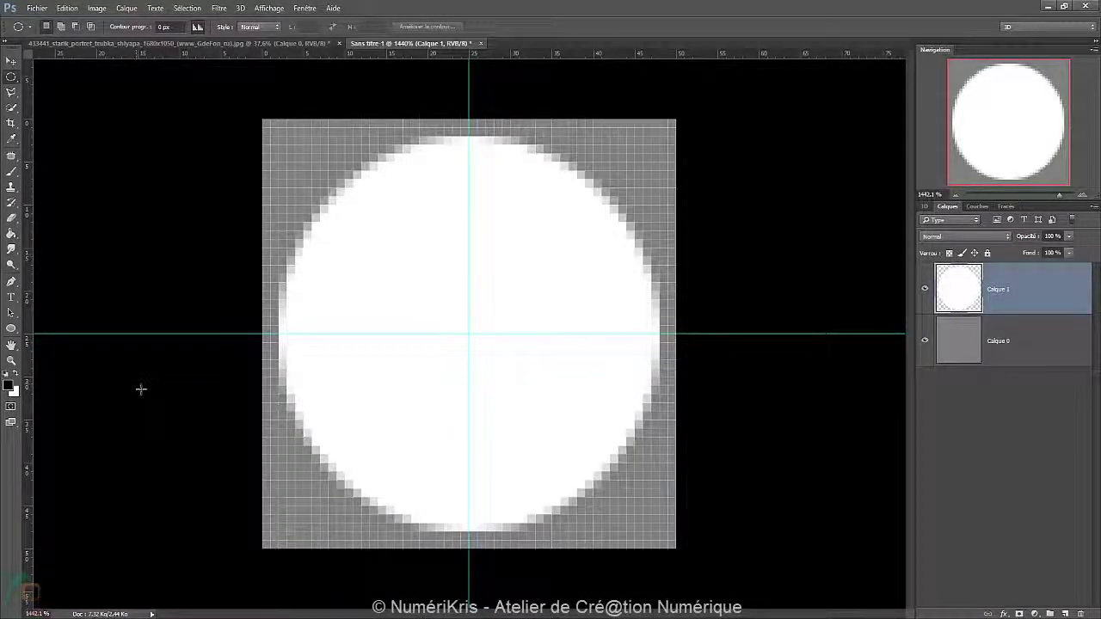
- With the Move tool, drag the white circle up and left off centre
key("ctrl+a")
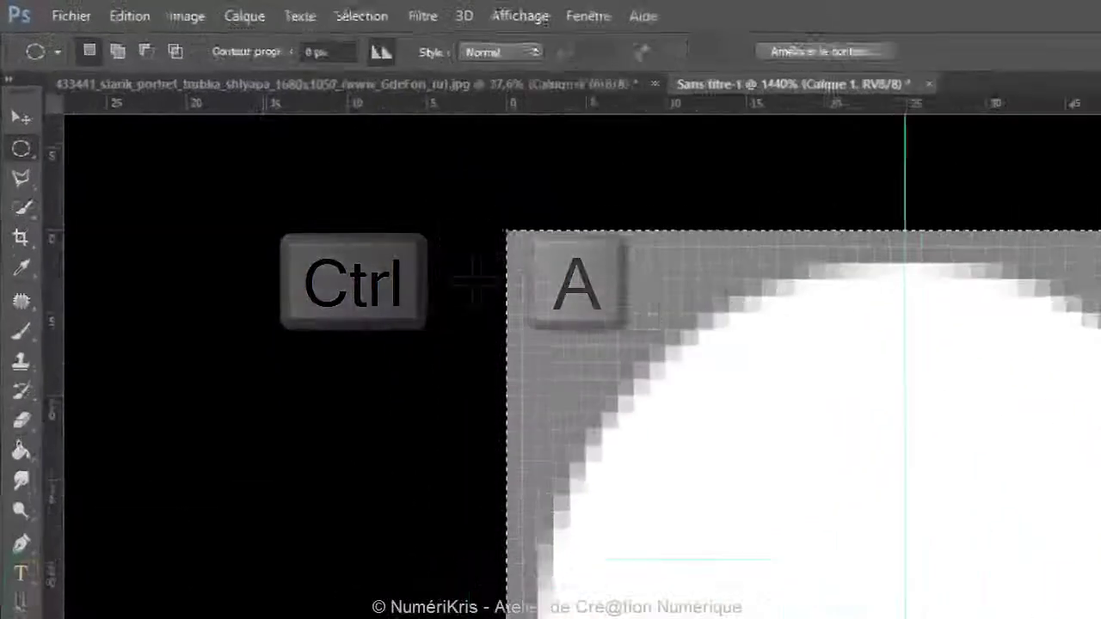
key("v")
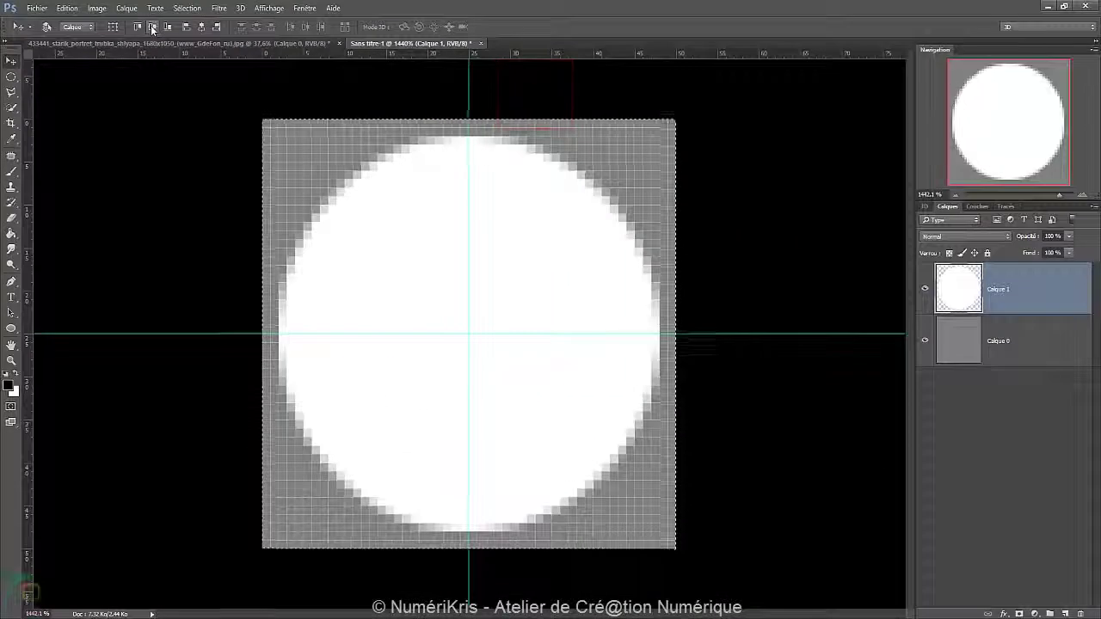
key("ctrl+d")
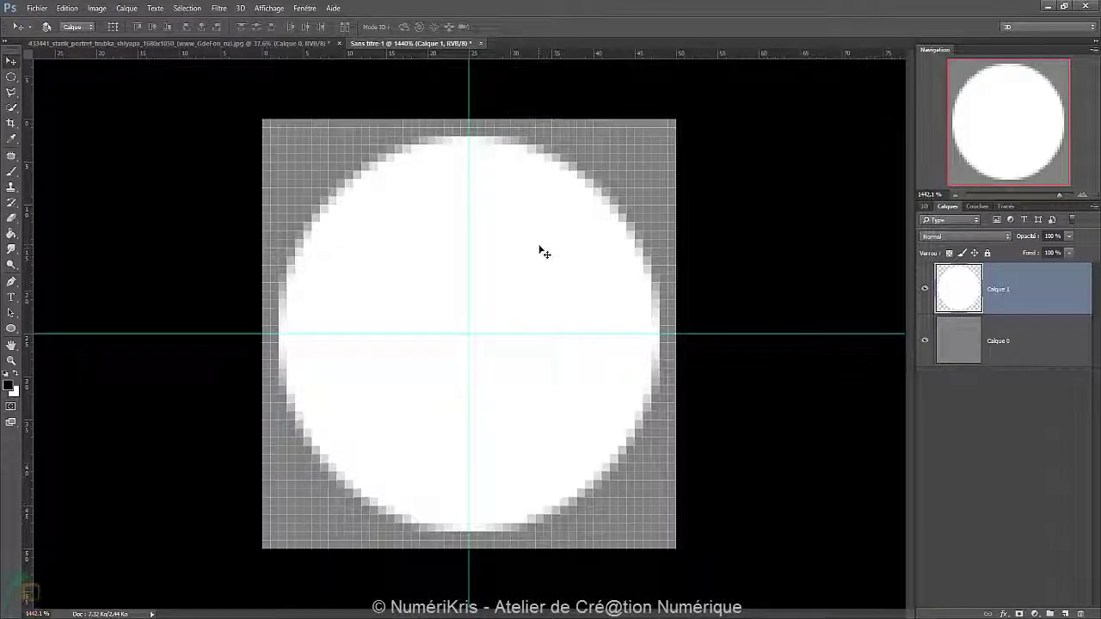
left_click_drag(528, 264, 486, 212)
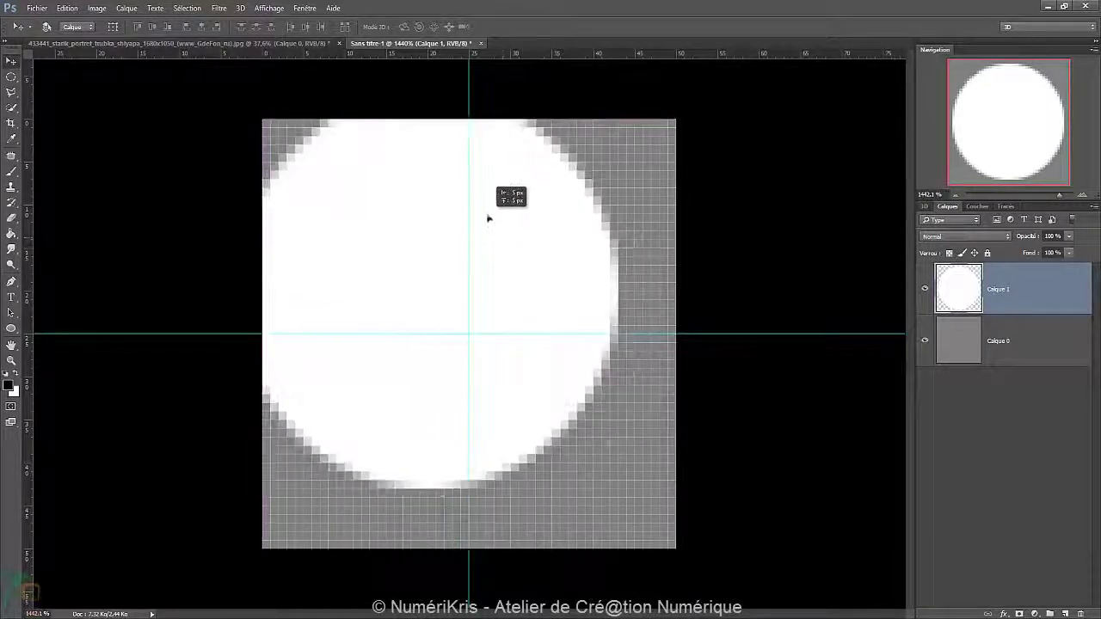
- Align the circle to the canvas's horizontal and vertical centres, then deselect
key("ctrl+a")
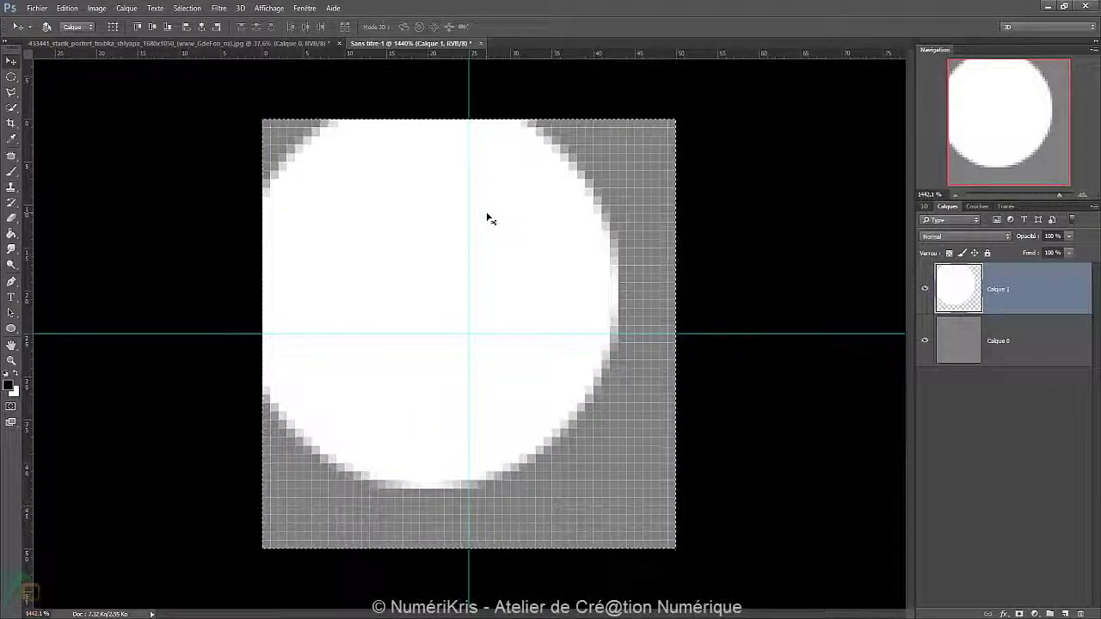
left_click(200, 27)
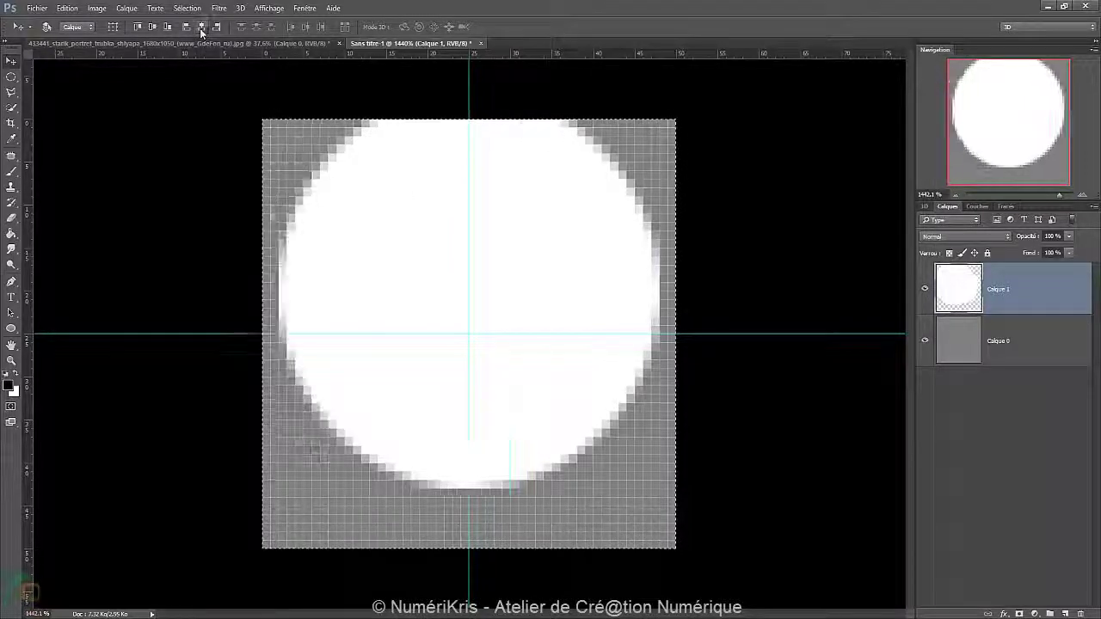
left_click(153, 27)
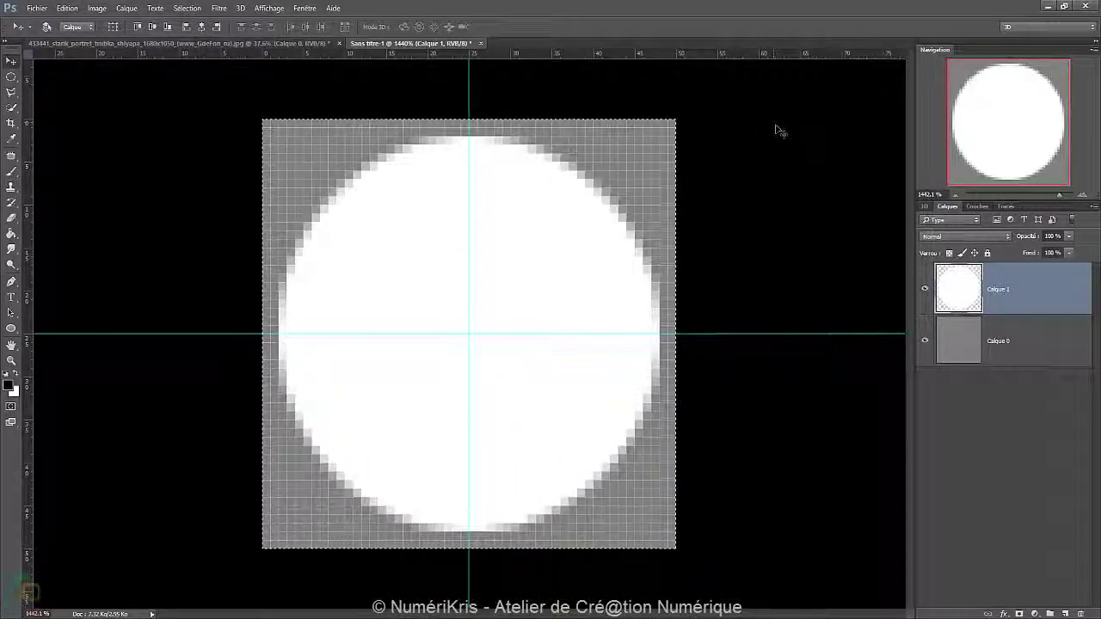
key("ctrl+d")
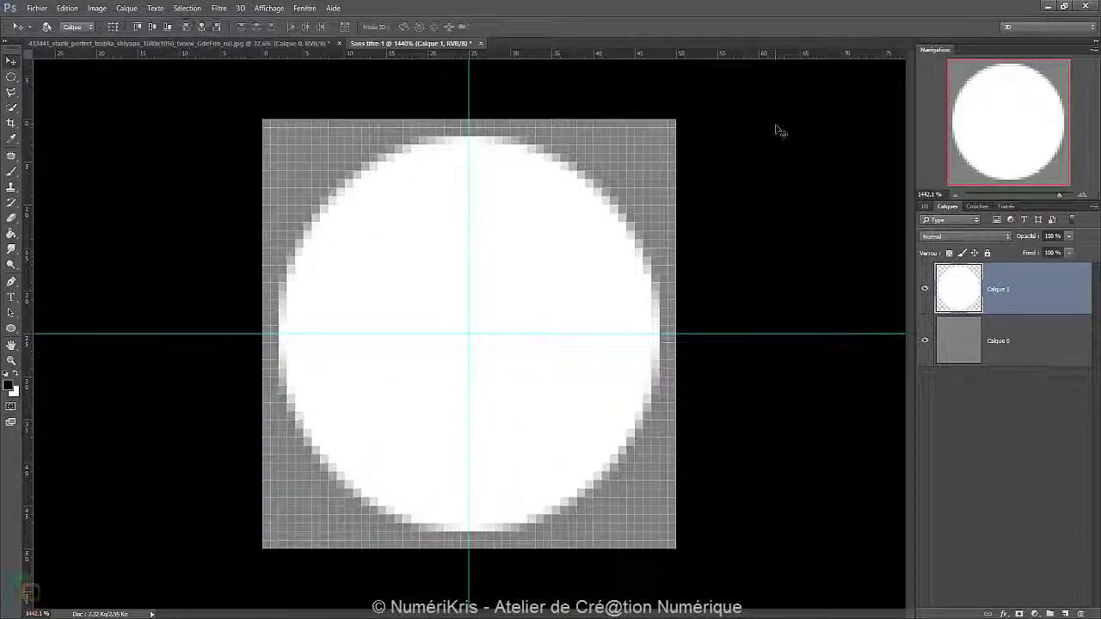
- Set Calque 1's fill opacity to 0 in its layer style settings
double_click(970, 292)
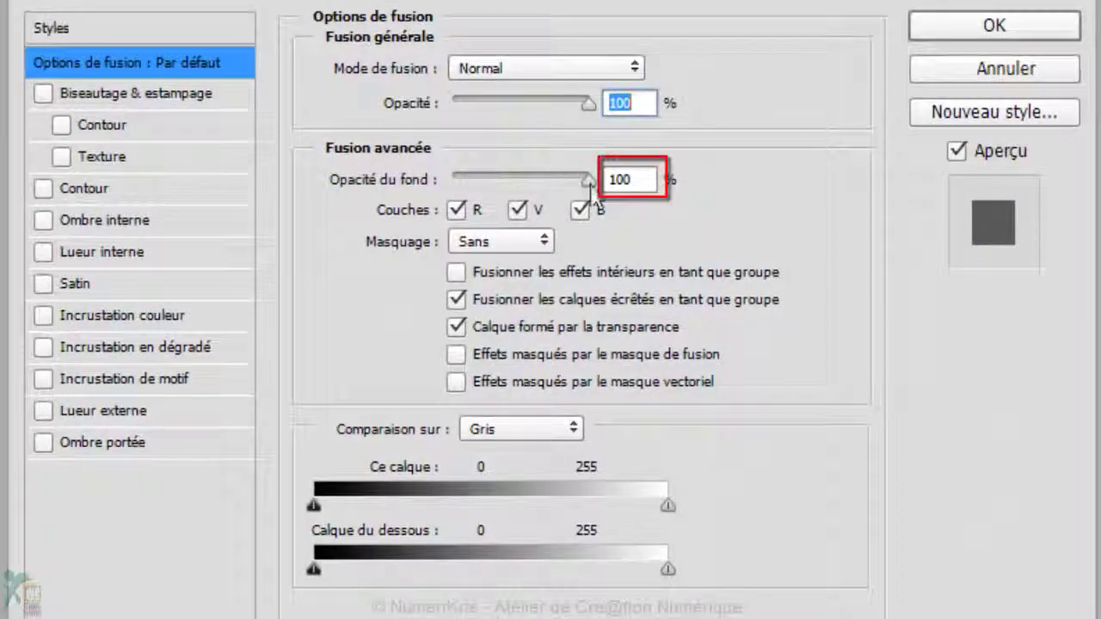
left_click_drag(588, 180, 454, 180)
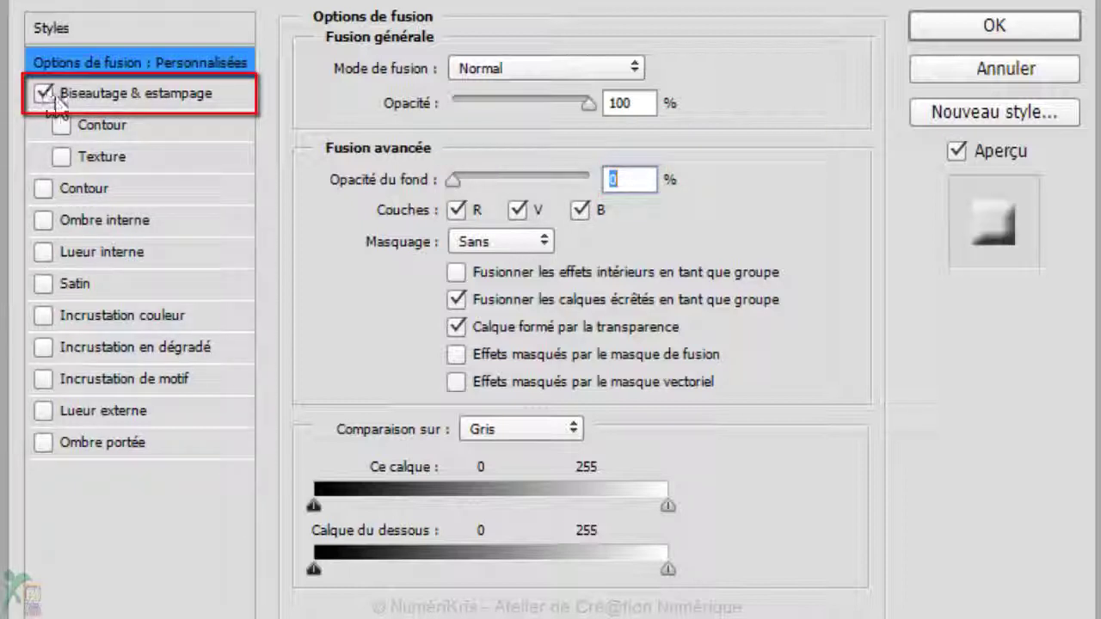
- Add an inner bevel: size 5 px, angle 90°, shadow opacity 50%
left_click(78, 94)
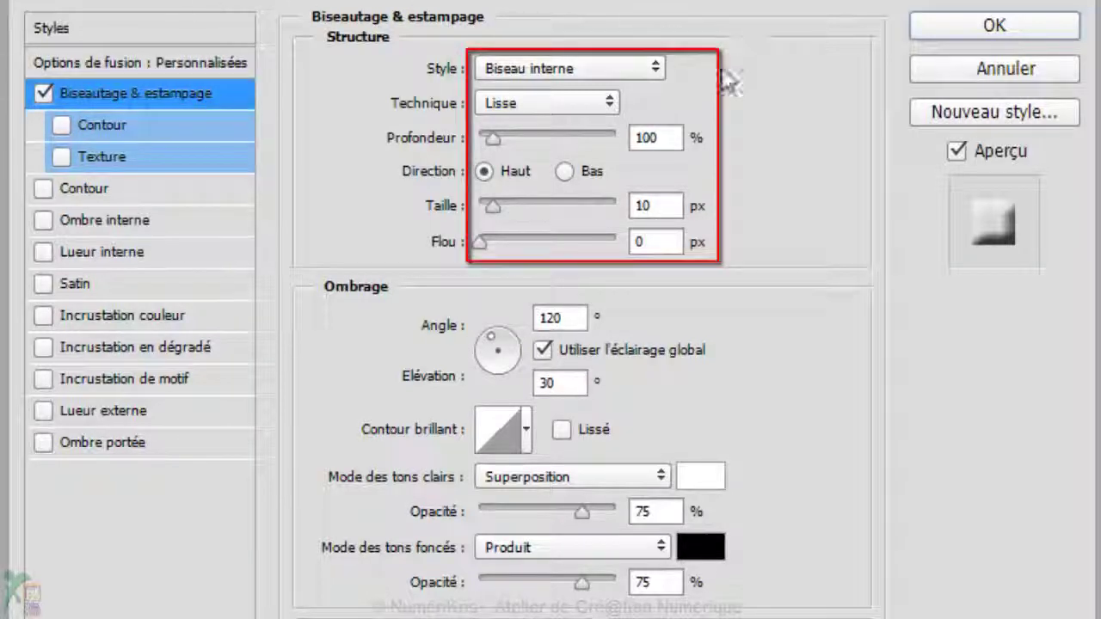
left_click(583, 68)
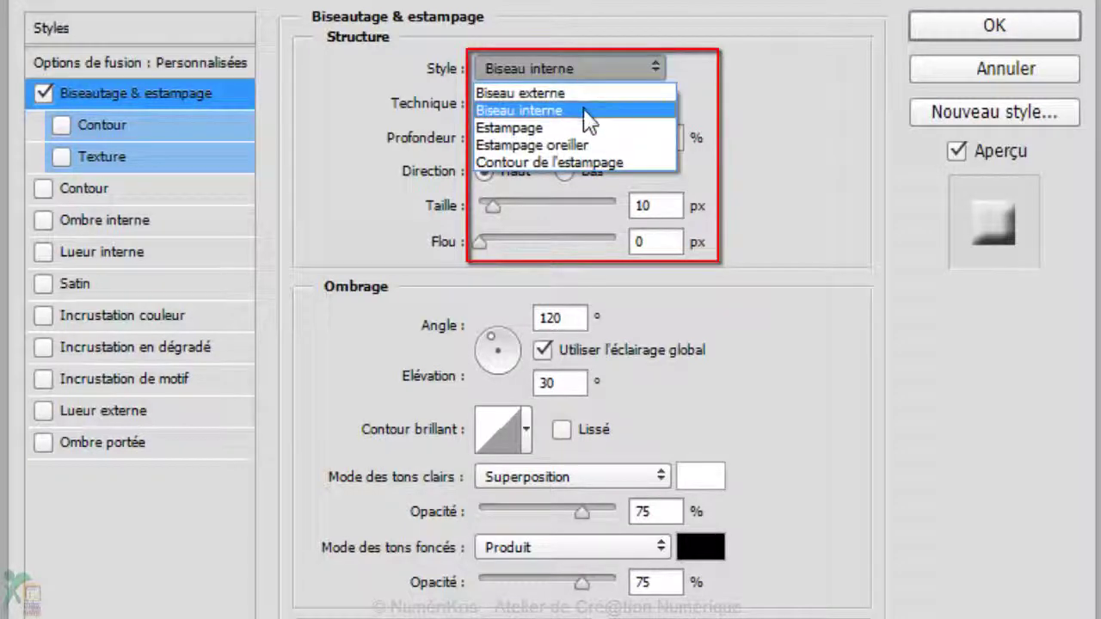
left_click(583, 108)
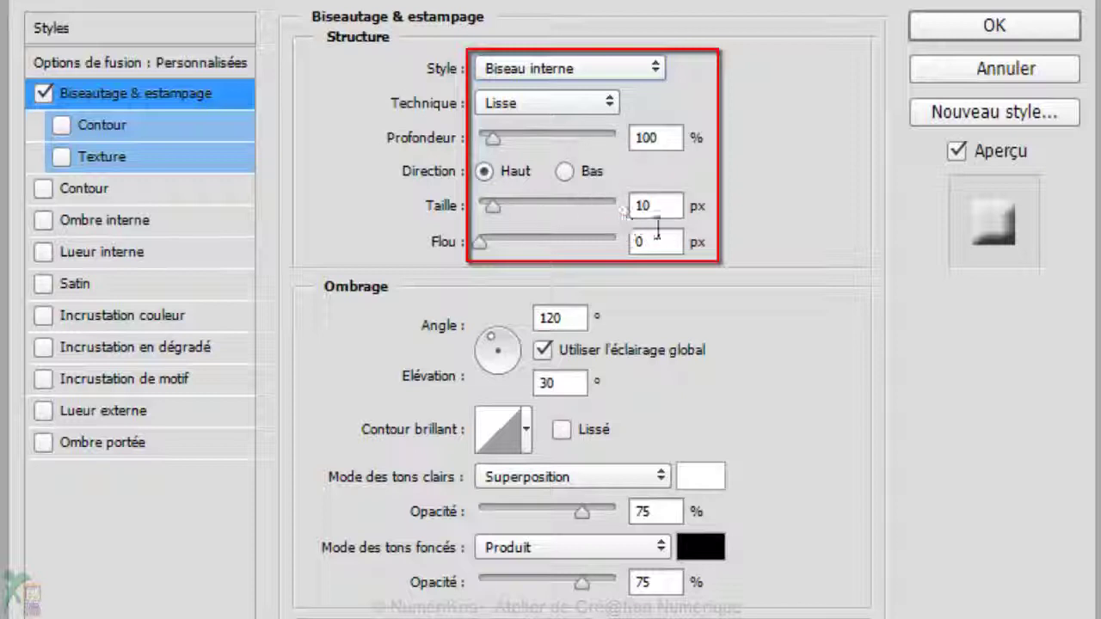
type("5")
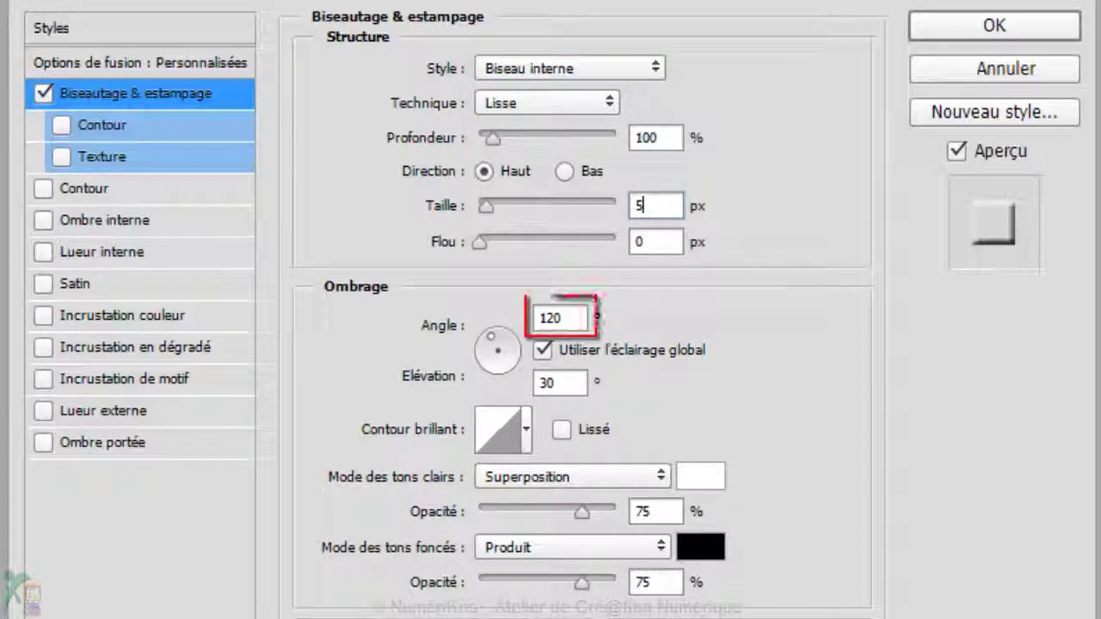
left_click_drag(583, 325, 526, 317)
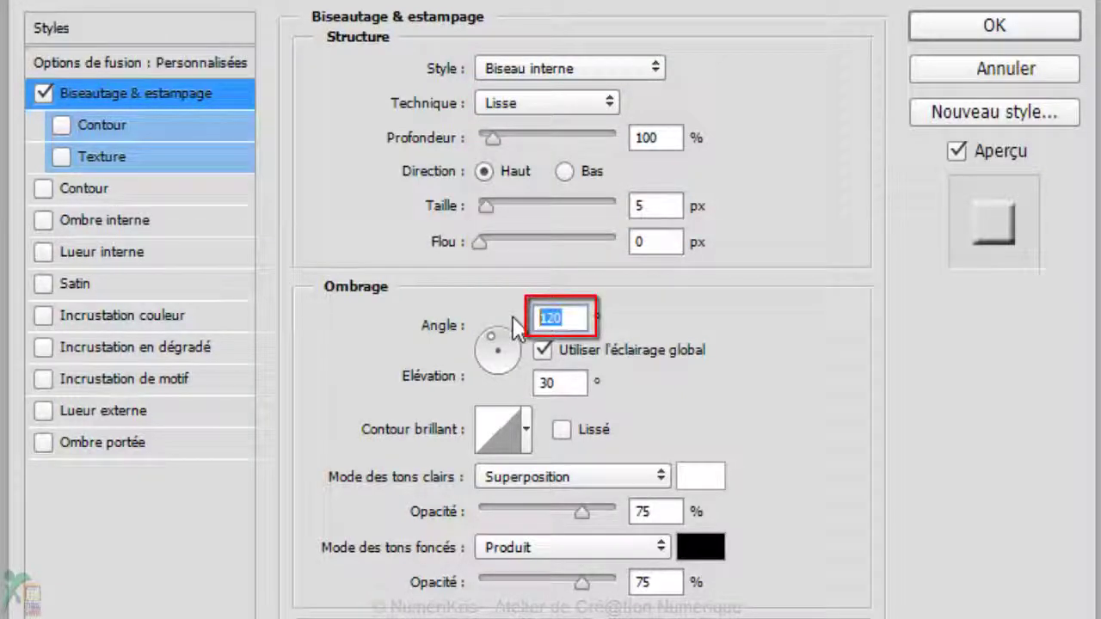
type("90")
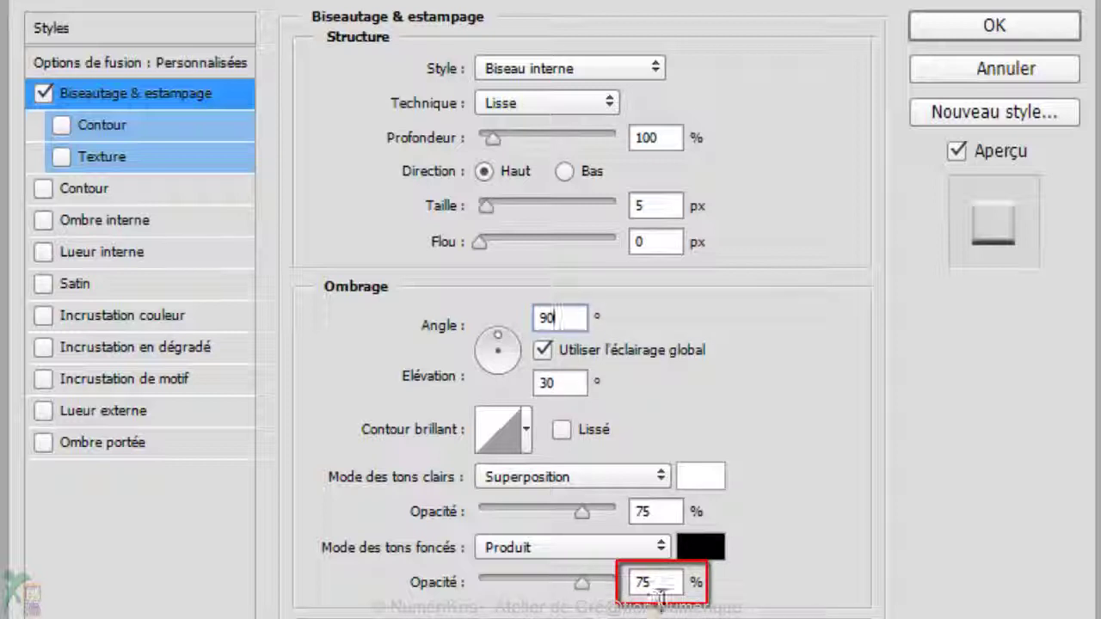
left_click_drag(659, 592, 610, 595)
type("50")
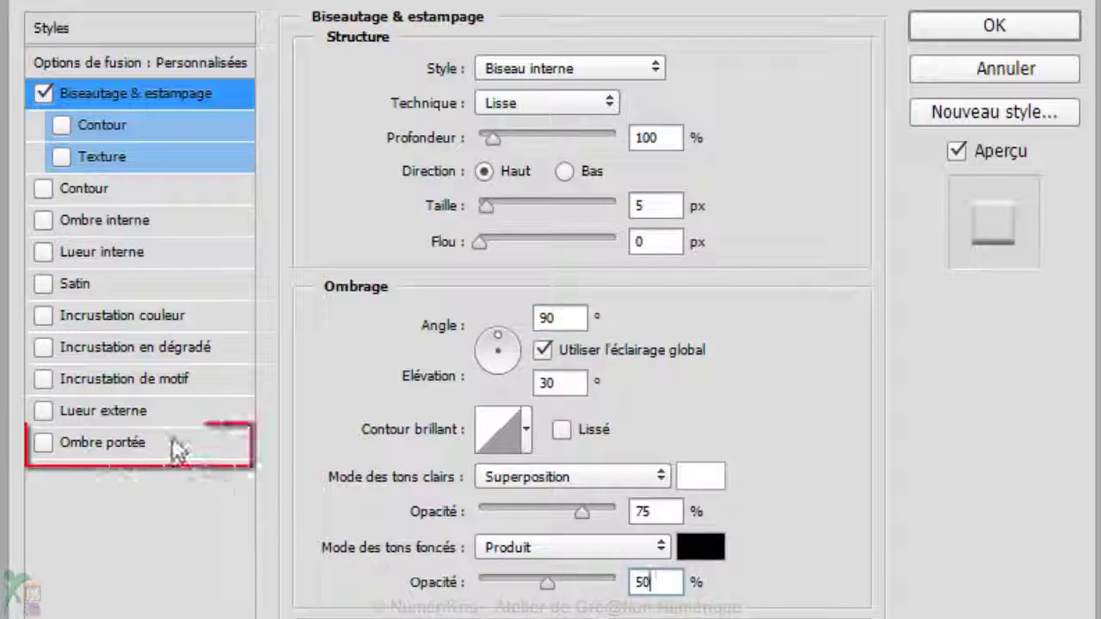
- Add a drop shadow with 70% opacity, 3 px distance and 4 px size
left_click(142, 453)
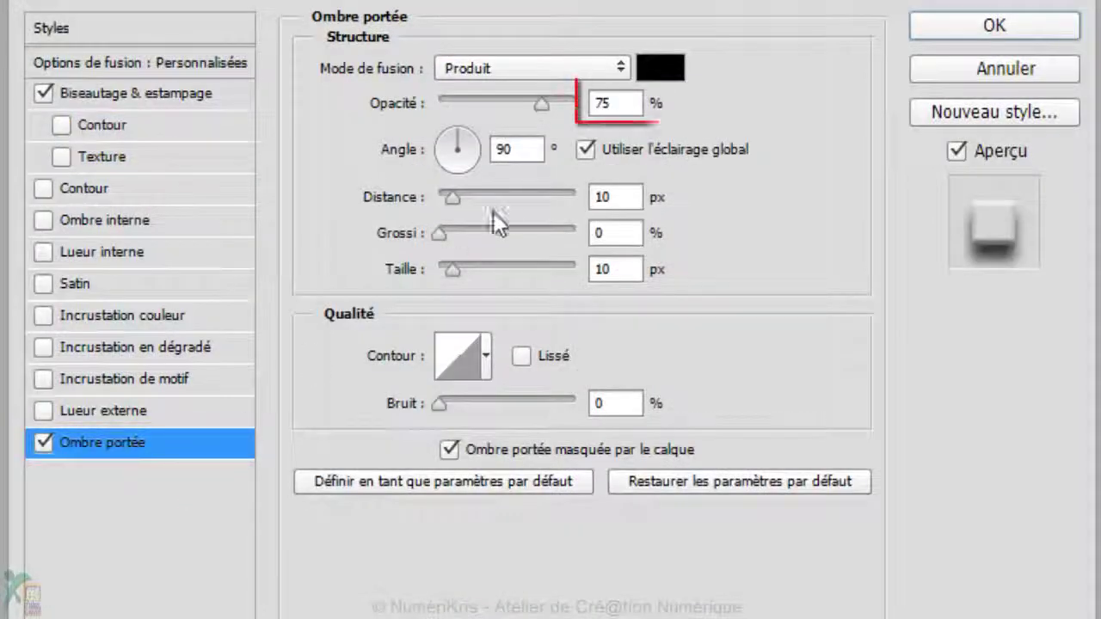
double_click(607, 104)
type("70")
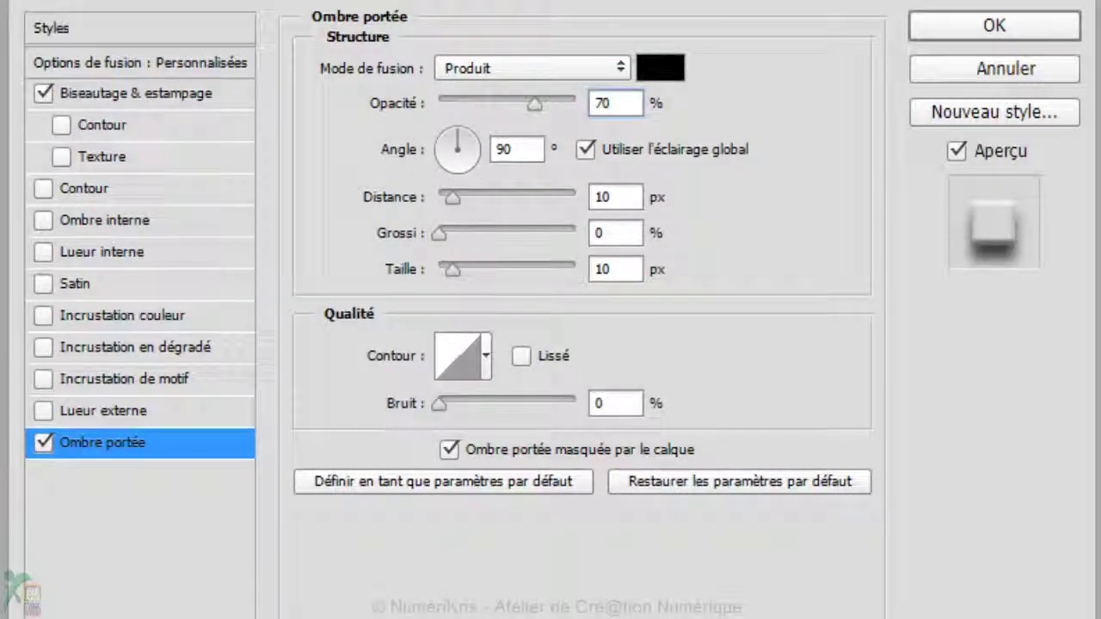
double_click(598, 200)
type("3")
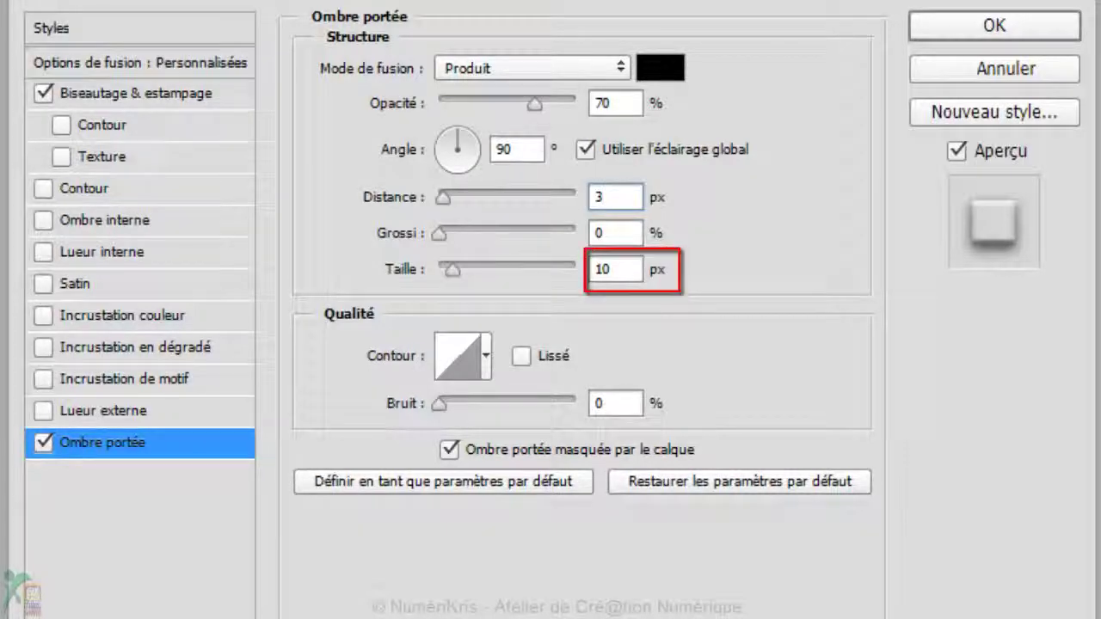
double_click(601, 271)
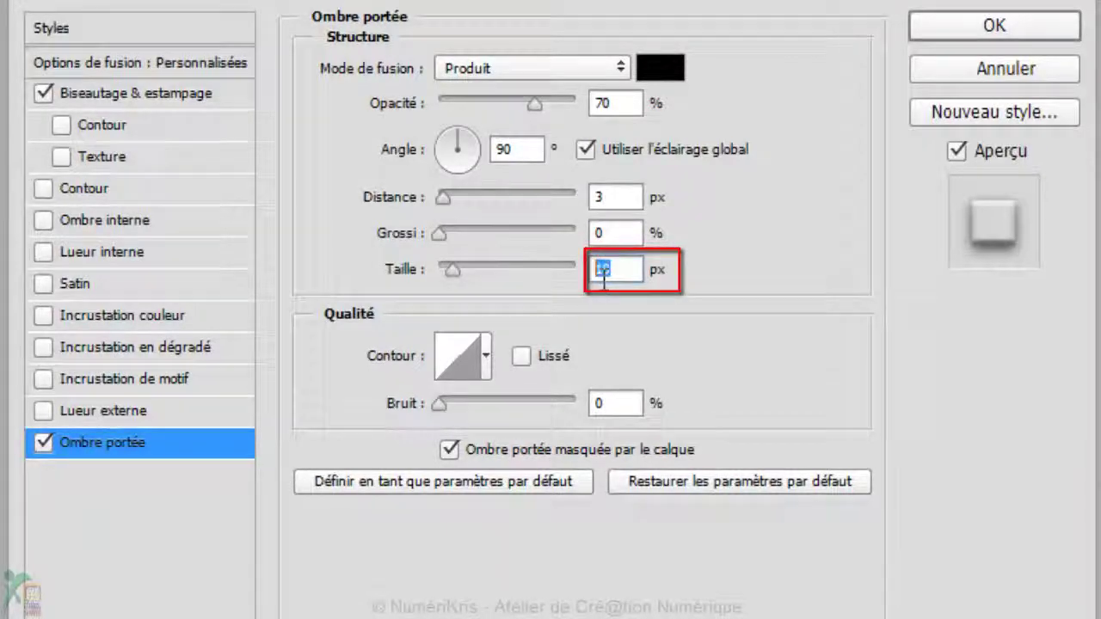
type("4")
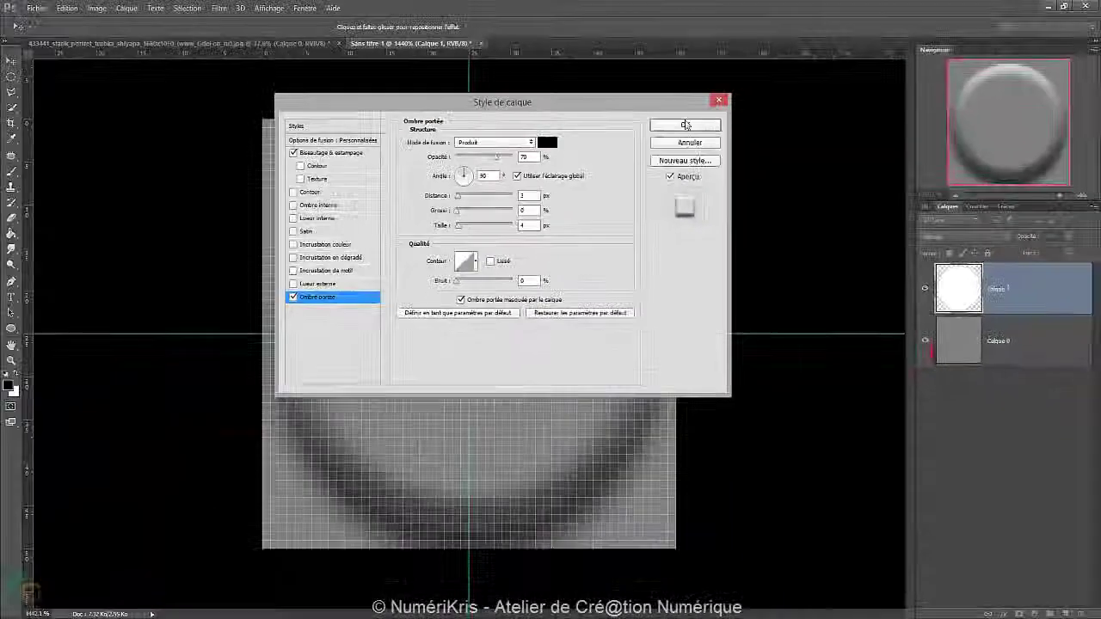
left_click(688, 125)
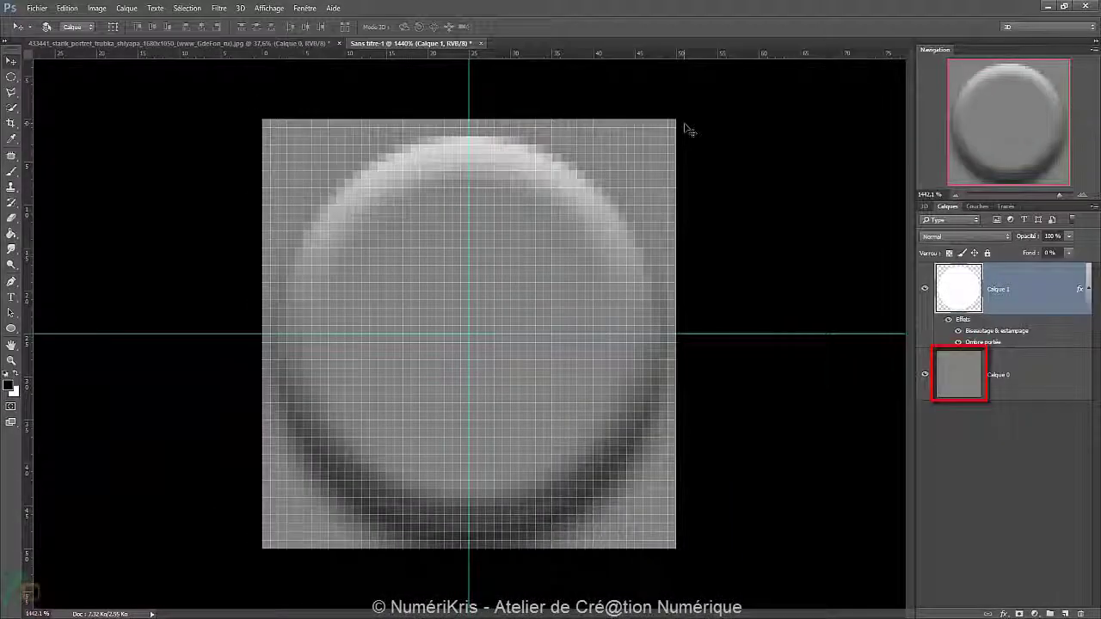
- Give the grey Calque 0 tile a 4 px inner bevel with 50% shadow opacity
double_click(962, 375)
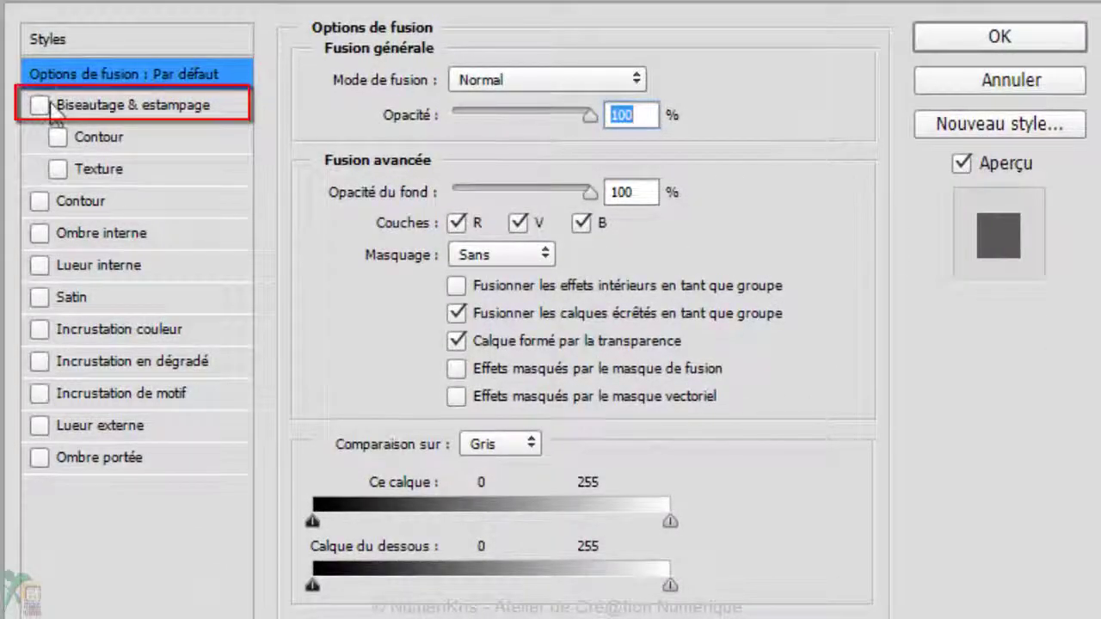
left_click(82, 104)
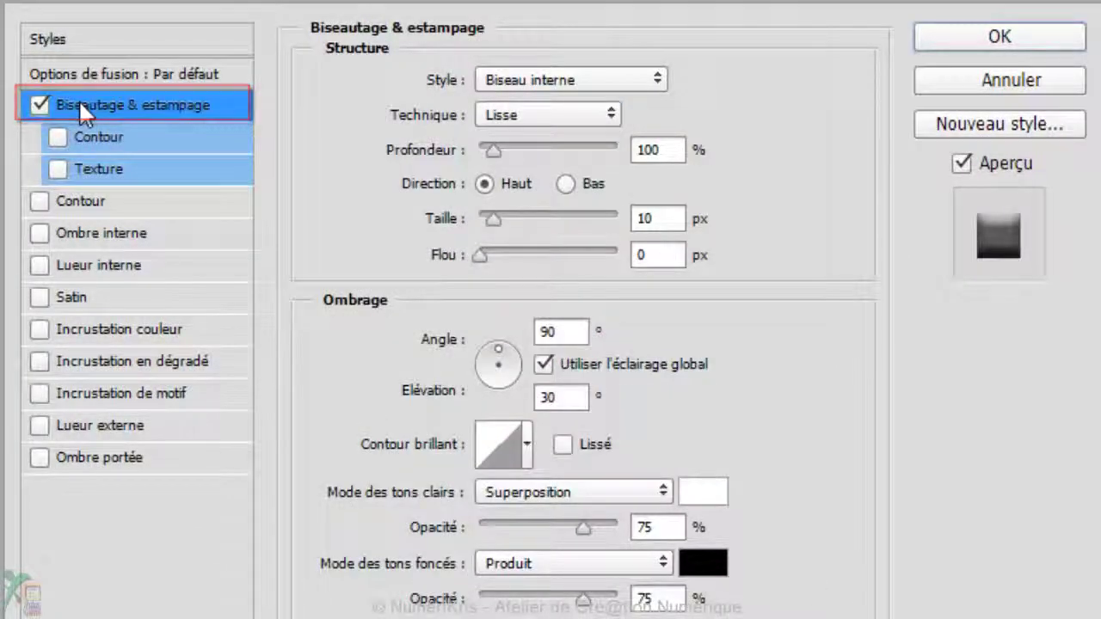
double_click(646, 225)
type("4")
type("50")
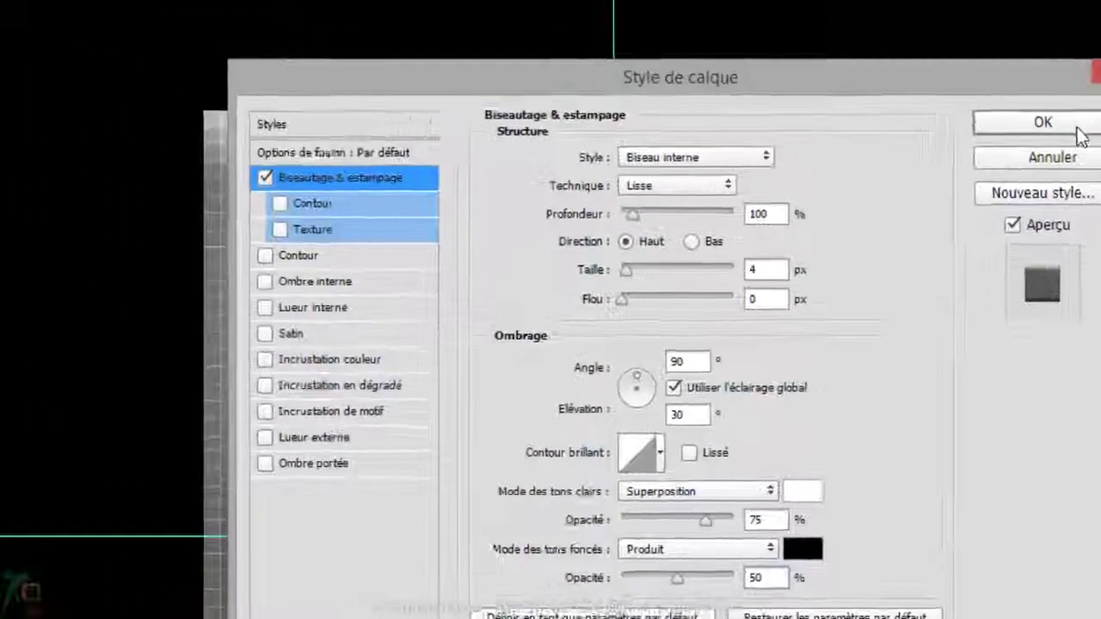
left_click(999, 36)
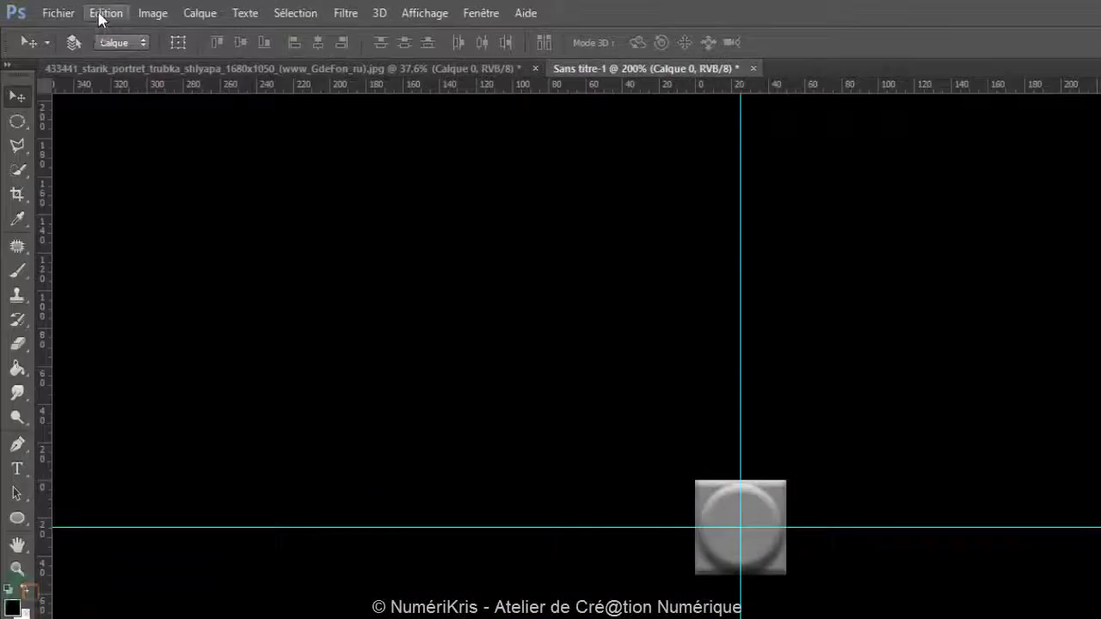
- Define the stud tile as a pattern named 'Lego'
left_click(103, 14)
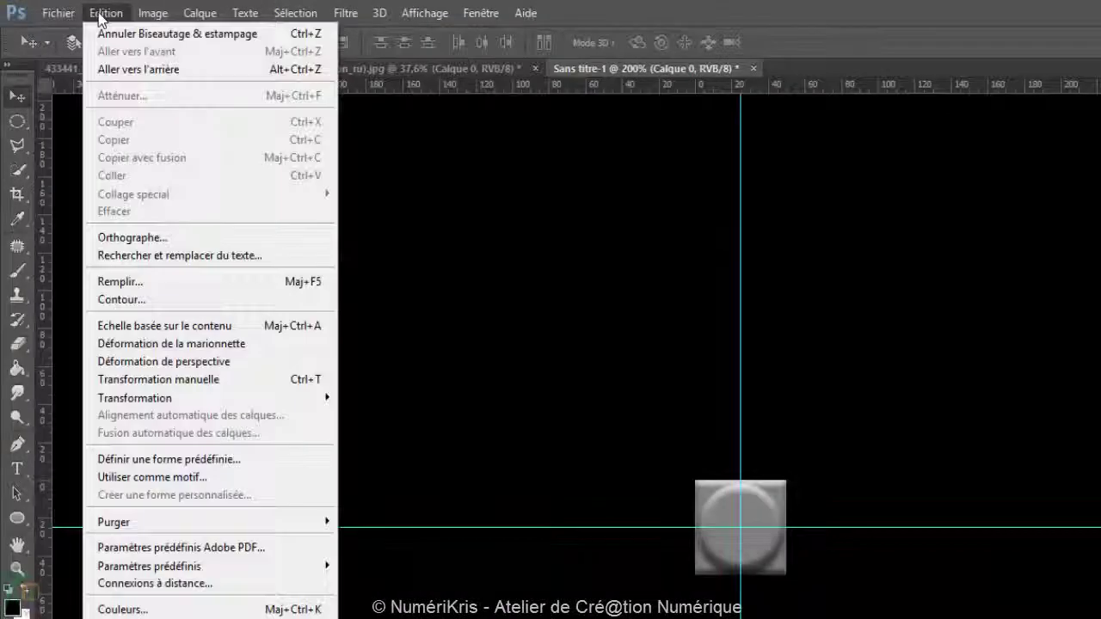
left_click(140, 478)
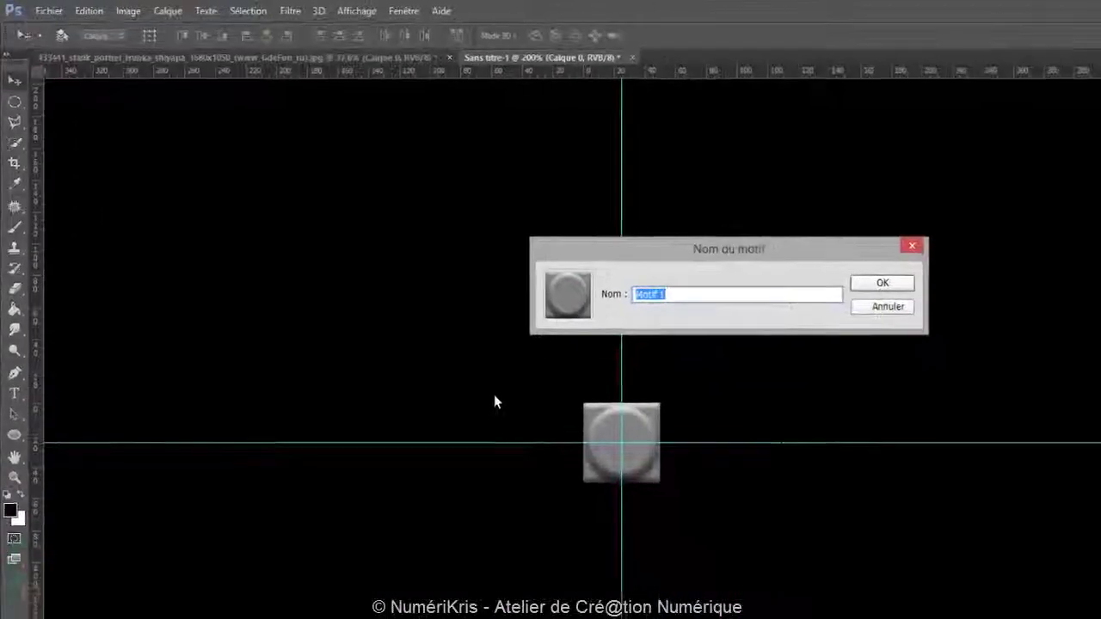
type("Lego")
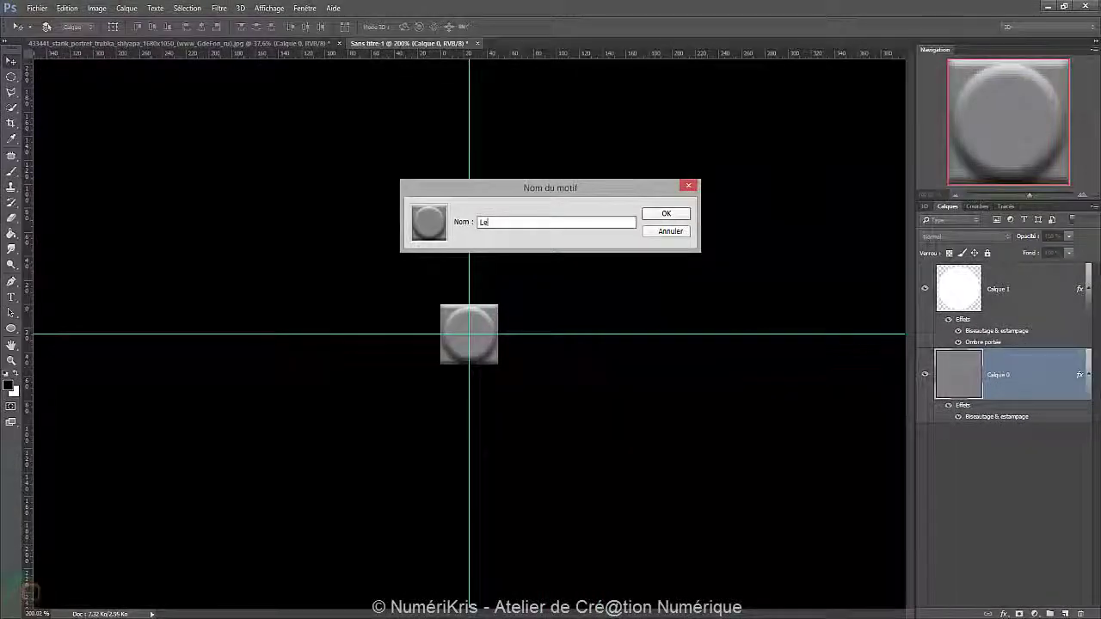
left_click(666, 214)
- Add a Lego pattern fill layer over the portrait in Lumière linéaire (Linear Light) mode
left_click(215, 43)
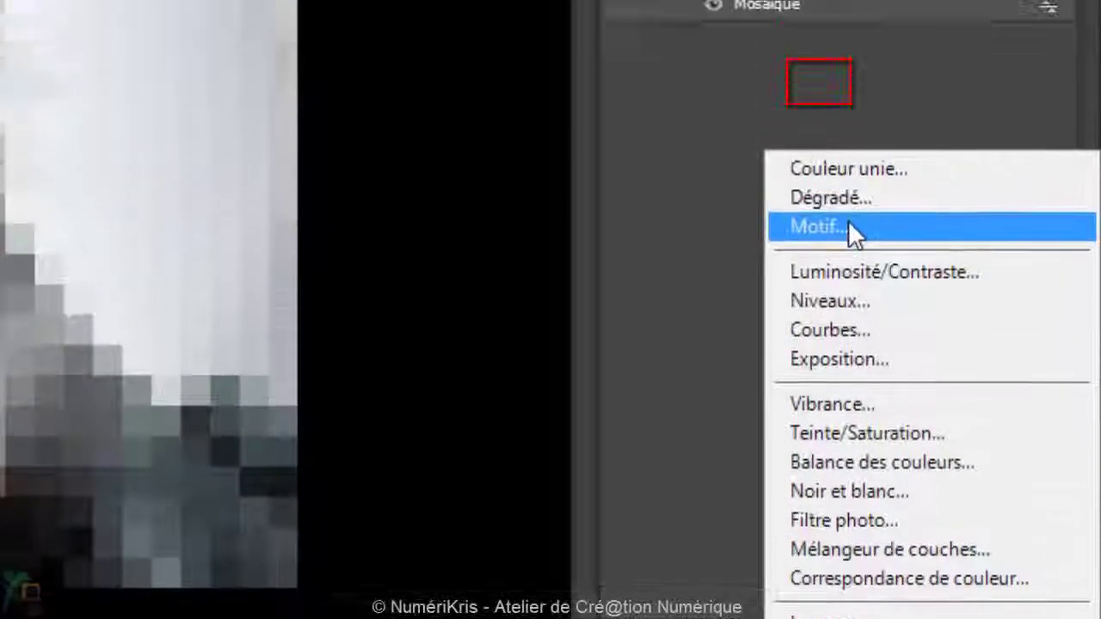
left_click(838, 80)
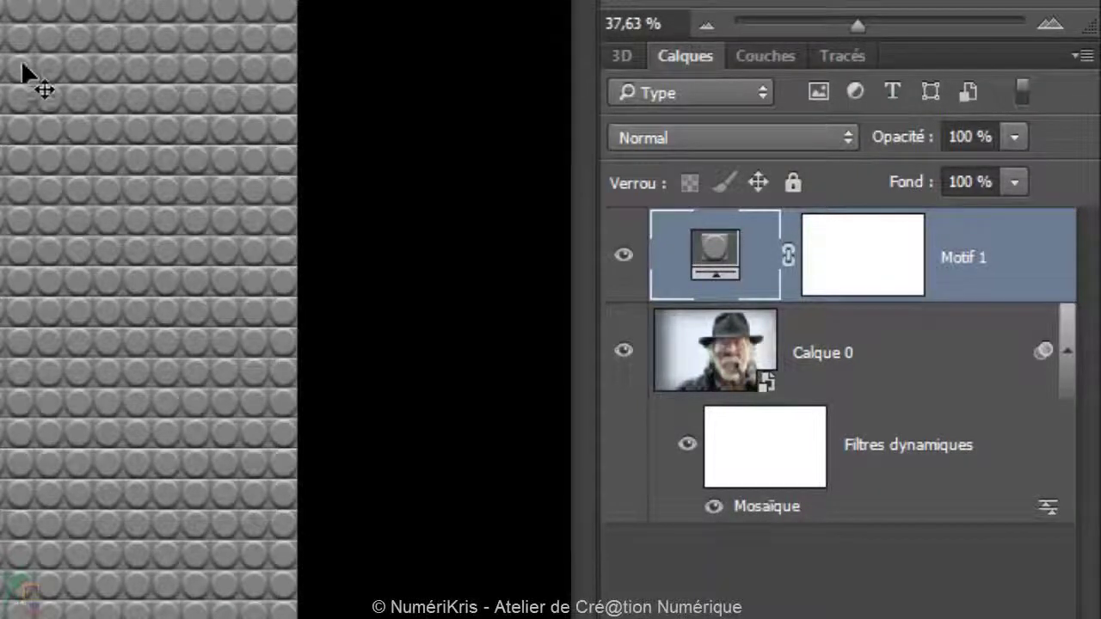
left_click(727, 139)
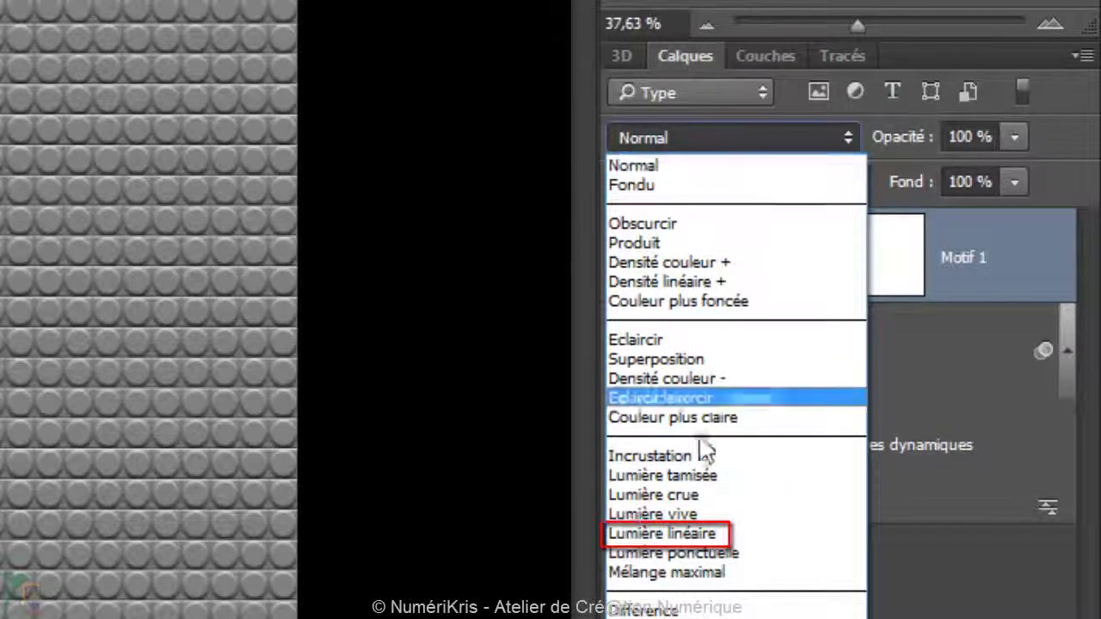
left_click(700, 538)
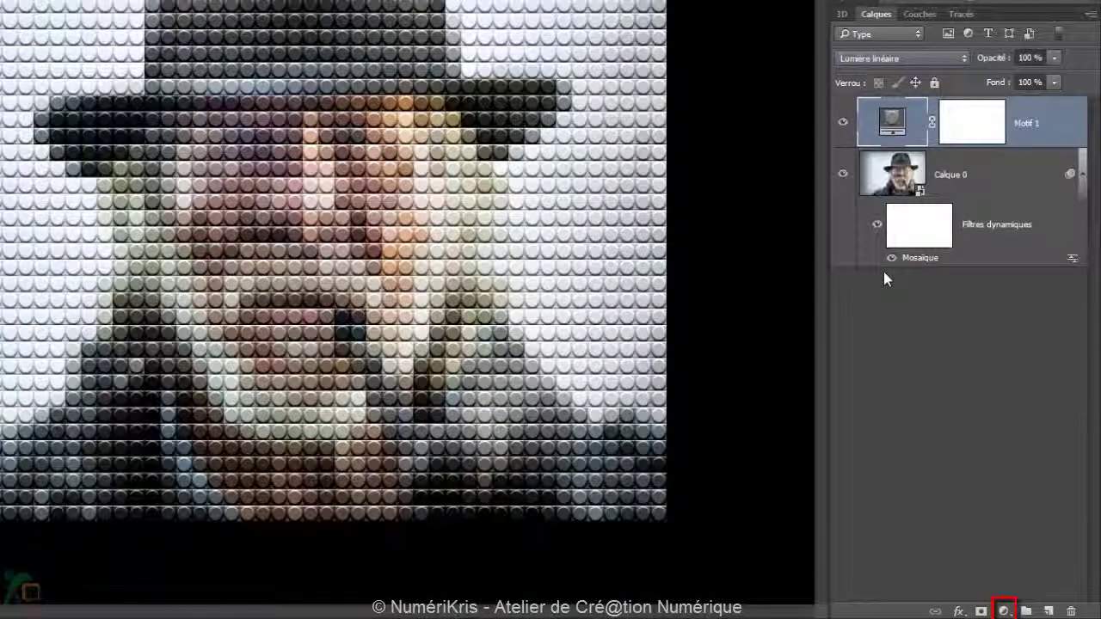
- Add an Isohélie (Posterize) adjustment layer and tune its levels for more tonal detail
left_click(1004, 612)
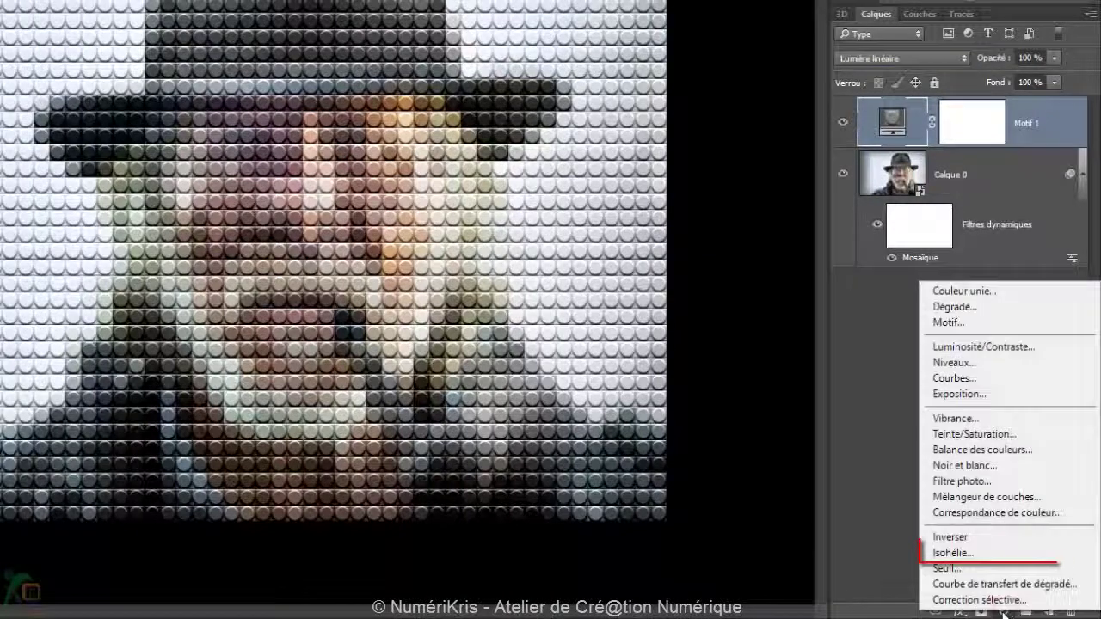
left_click(993, 557)
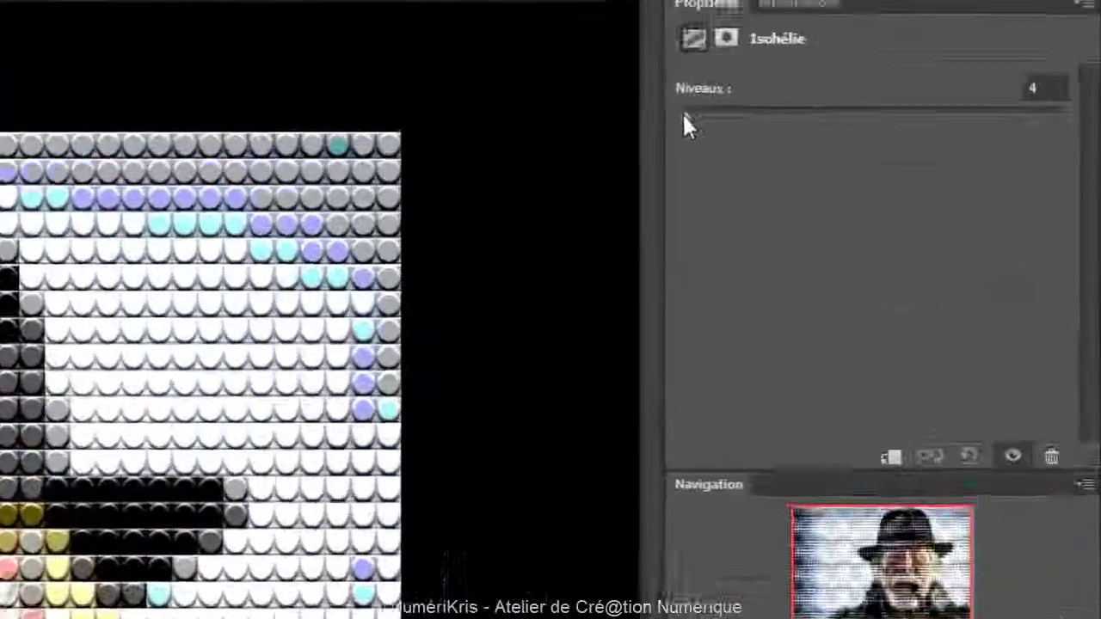
mouse_move(687, 125)
left_mouse_down()
mouse_move(810, 176)
mouse_move(930, 104)
left_mouse_up()
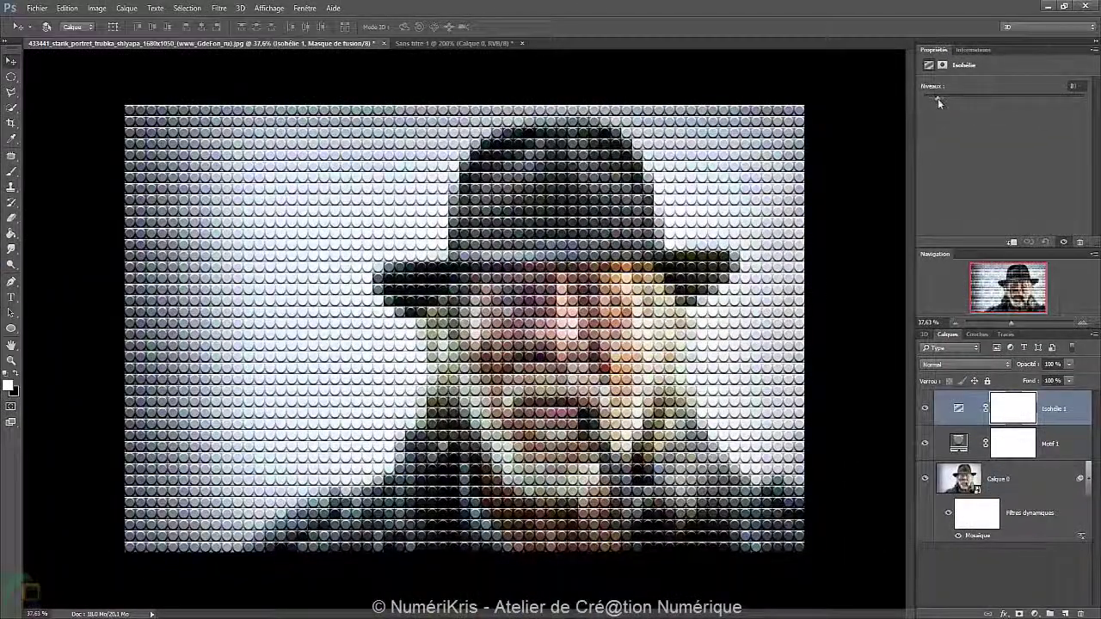
mouse_move(938, 98)
left_mouse_down()
mouse_move(977, 102)
mouse_move(922, 109)
mouse_move(958, 101)
mouse_move(945, 101)
left_mouse_up()
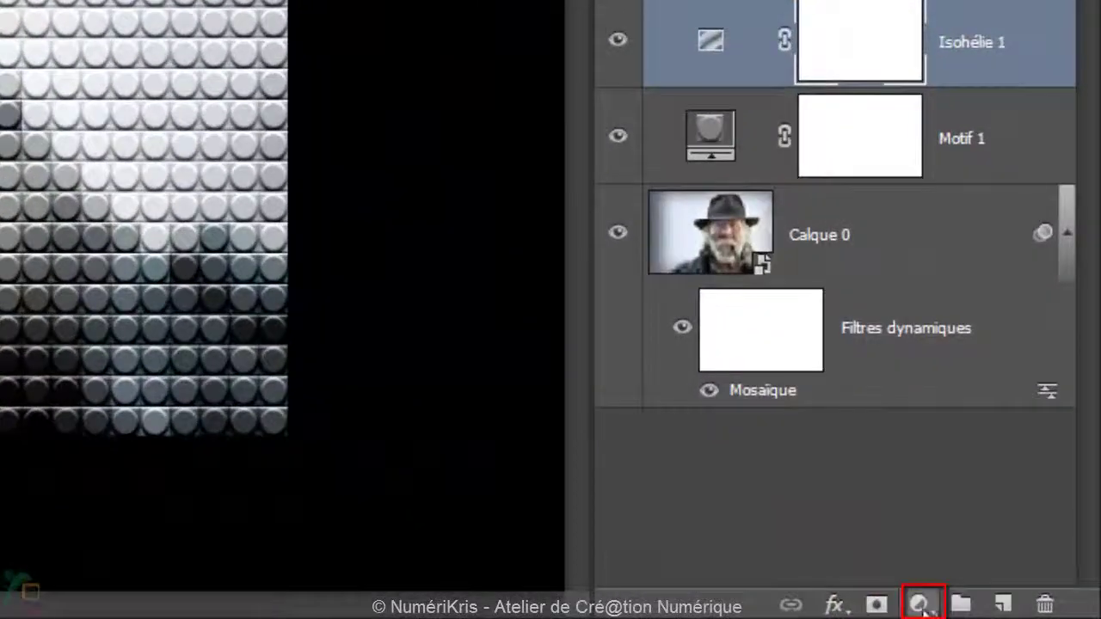
- Add a Teinte/Saturation adjustment layer with saturation raised to +13
left_click(995, 610)
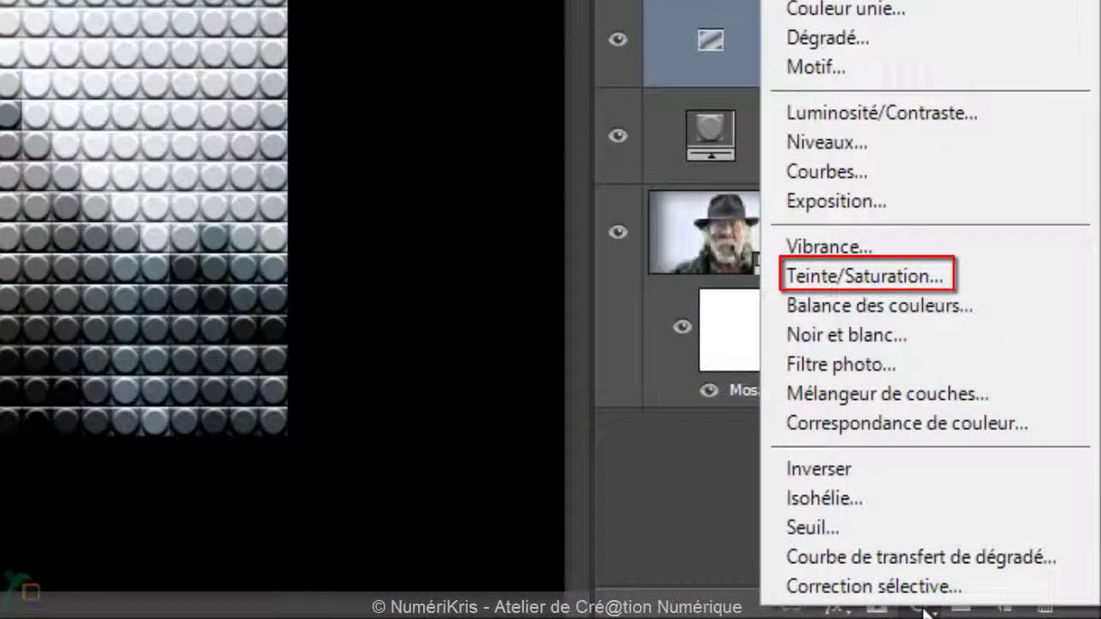
left_click(892, 279)
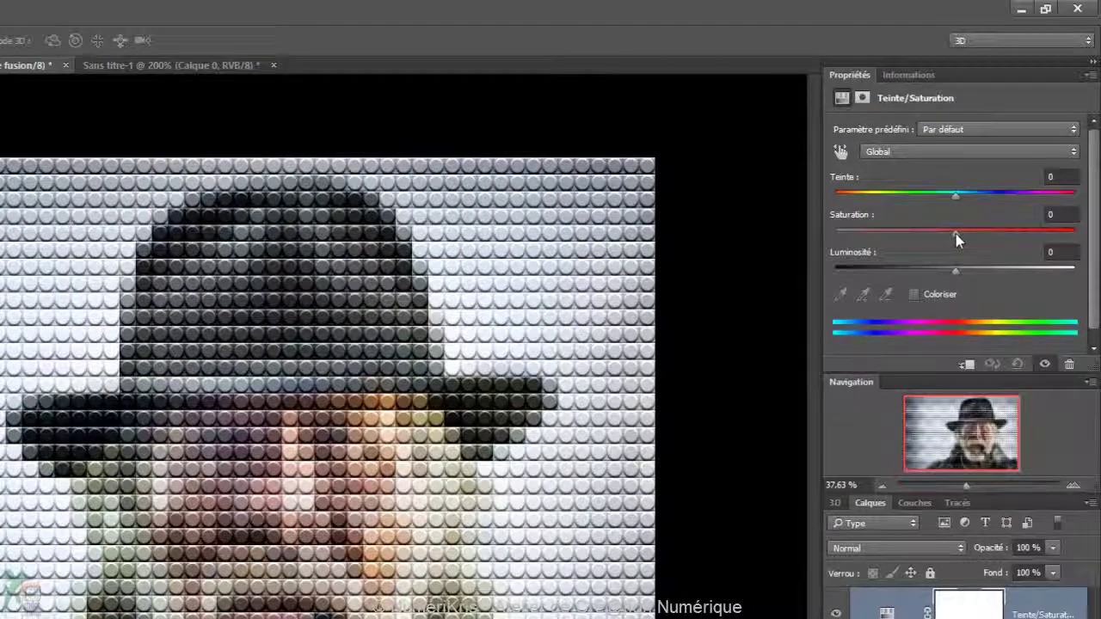
mouse_move(956, 234)
left_mouse_down()
mouse_move(1043, 236)
mouse_move(921, 234)
mouse_move(1056, 238)
mouse_move(1004, 238)
left_mouse_up()
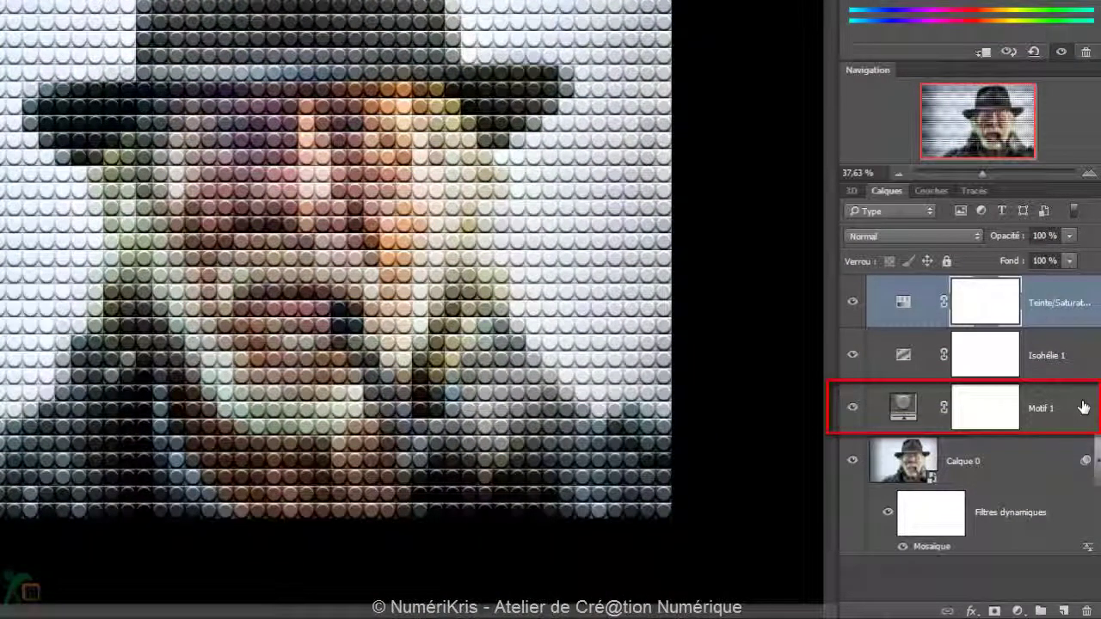
- Move the Motif 1 pattern layer above both adjustment layers
left_click(1082, 407)
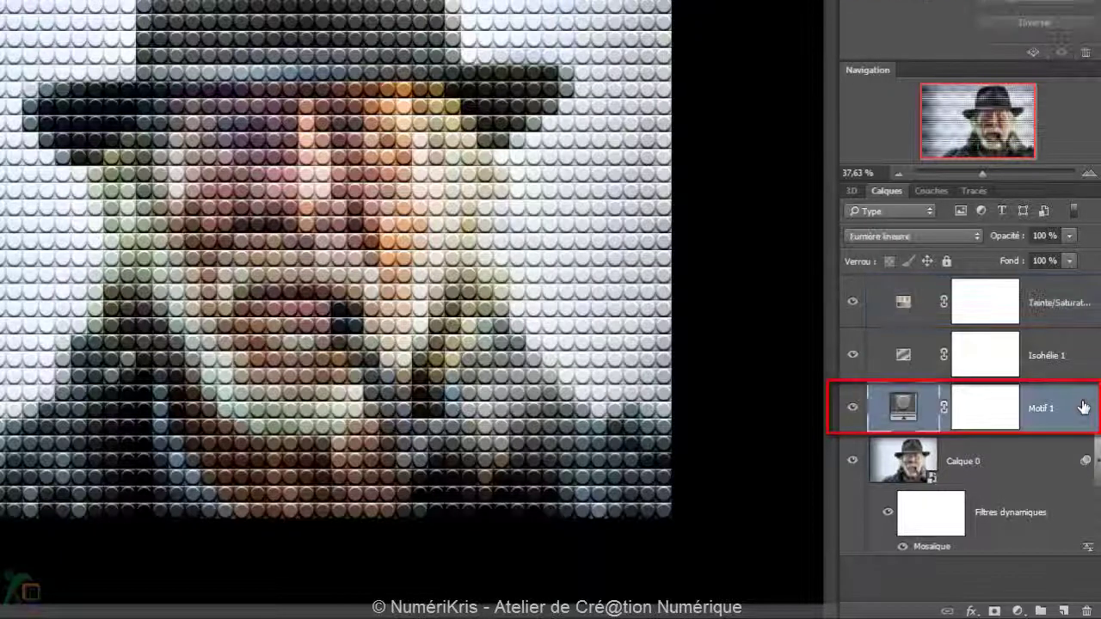
left_click_drag(1083, 408, 1077, 301)
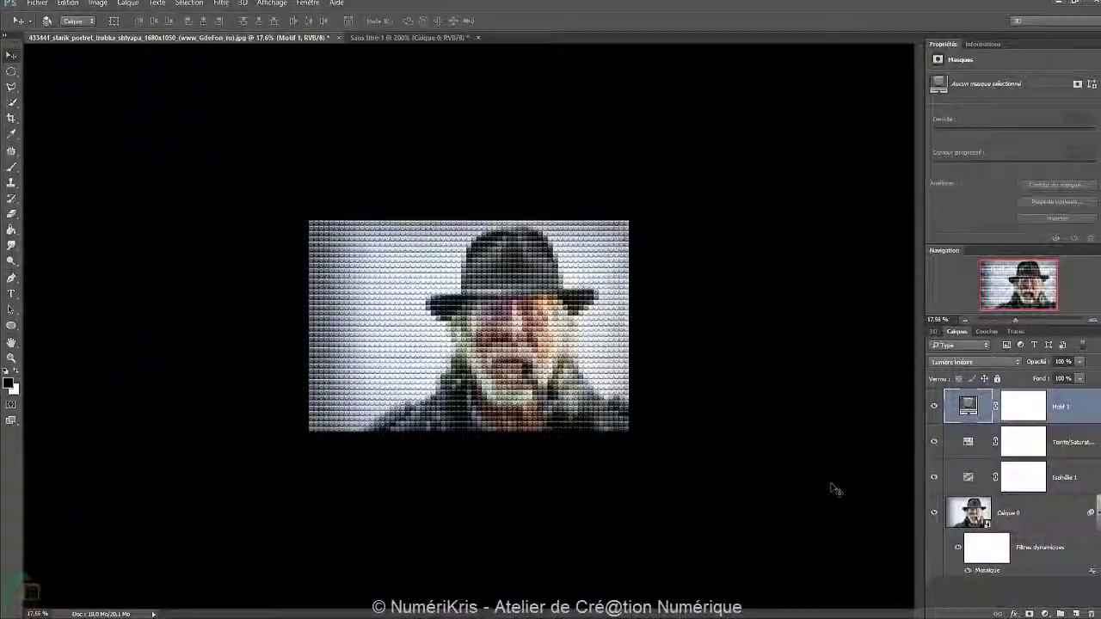
scroll(831, 487, "up", 2)
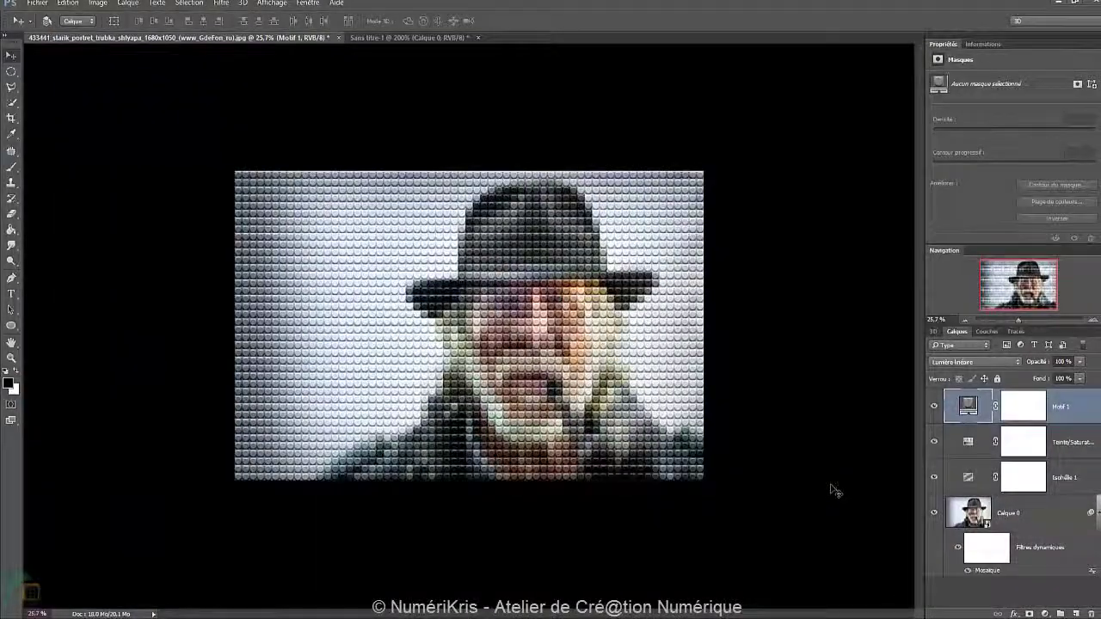